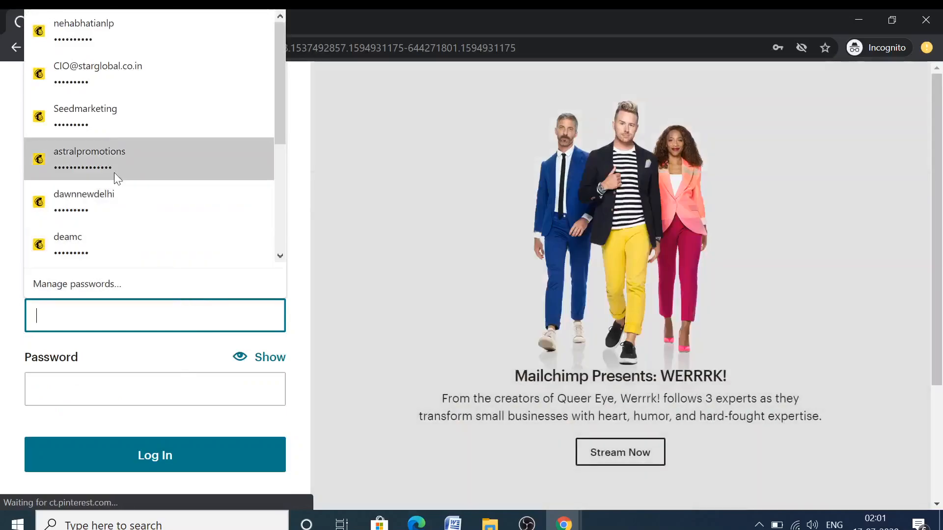
Step: Log in to Mailchimp with the first saved account, filling in its username and password
left_click(140, 31)
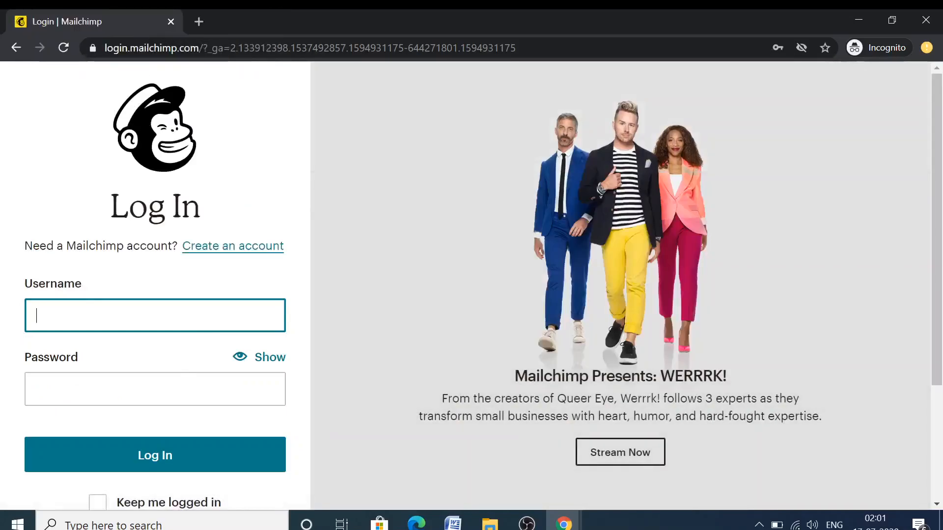
left_click(138, 315)
left_click(119, 32)
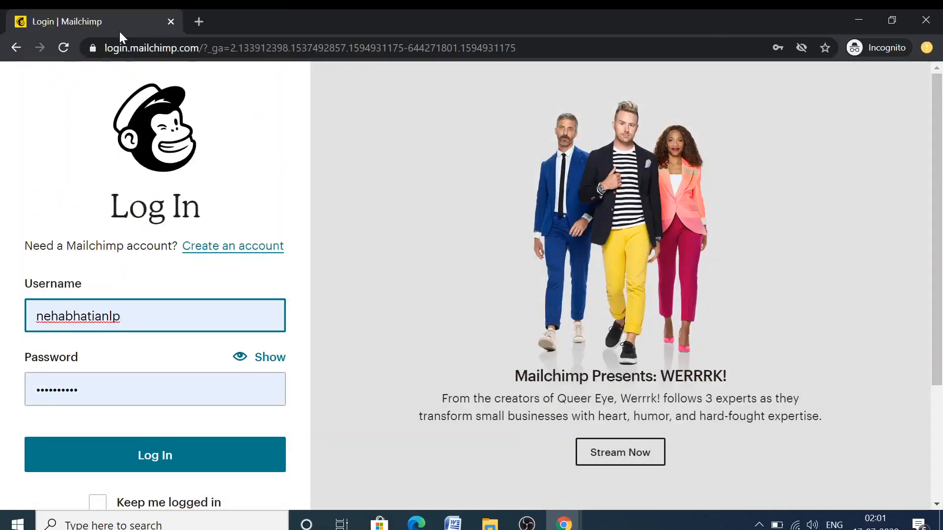
scroll(166, 333, "down", 2)
left_click(166, 332)
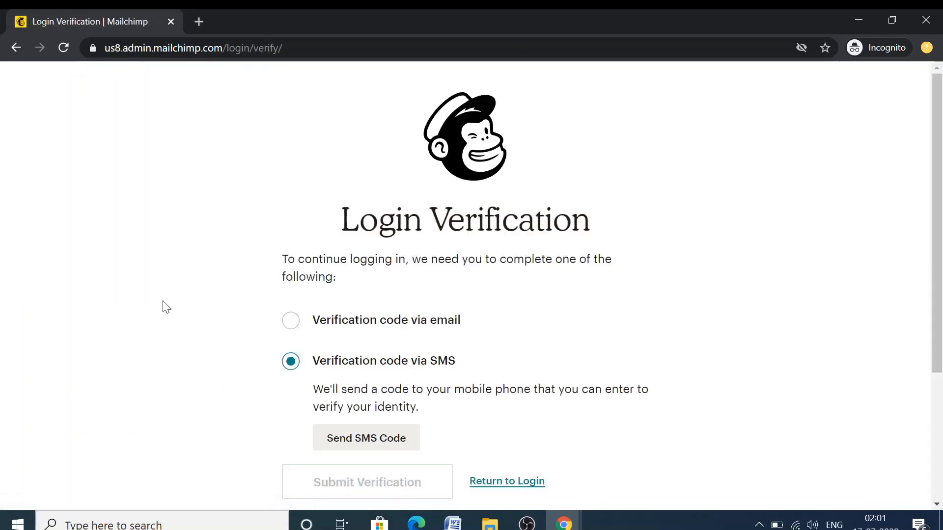
Step: Choose SMS as the login verification method and request the code
scroll(166, 307, "down", 3)
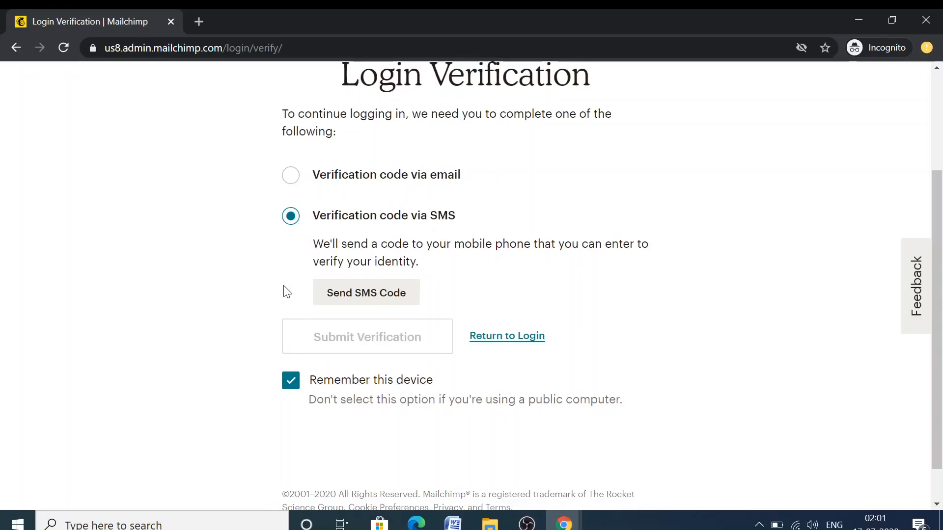
left_click(326, 293)
left_click(293, 179)
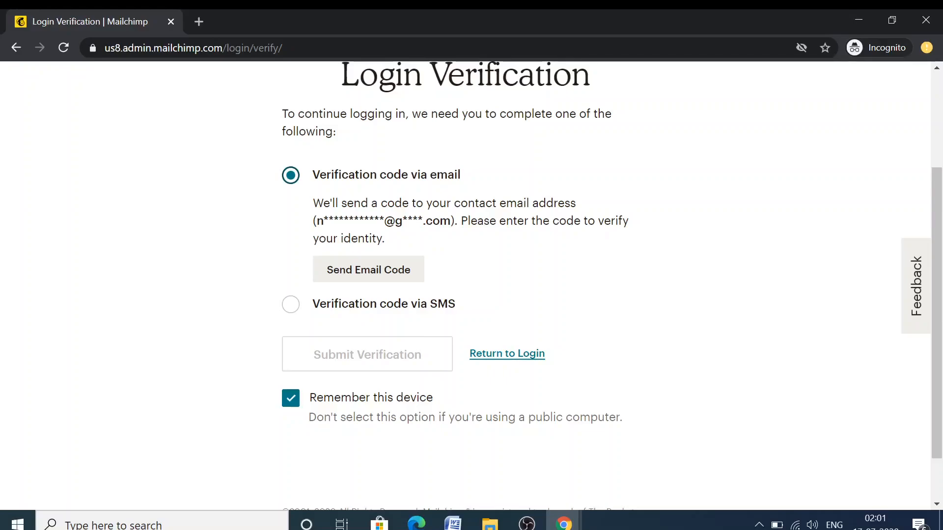
left_click(293, 304)
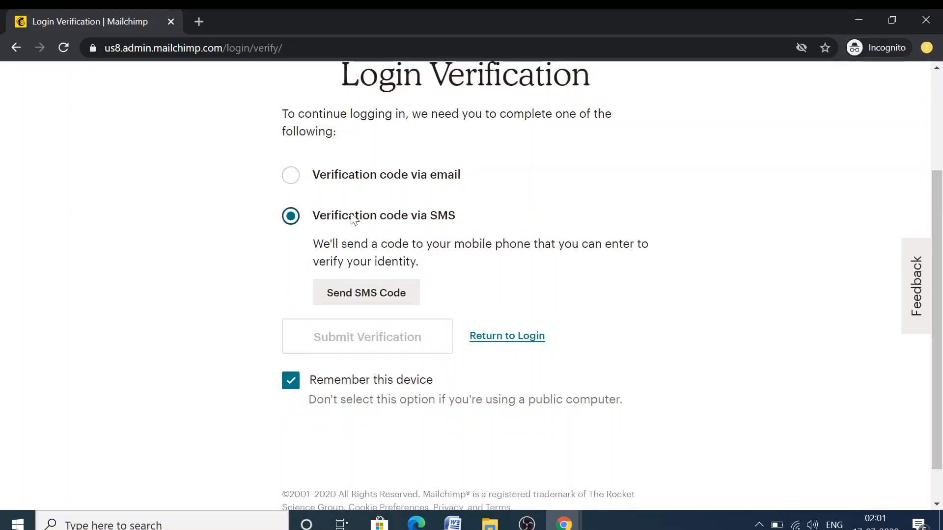
left_click(375, 293)
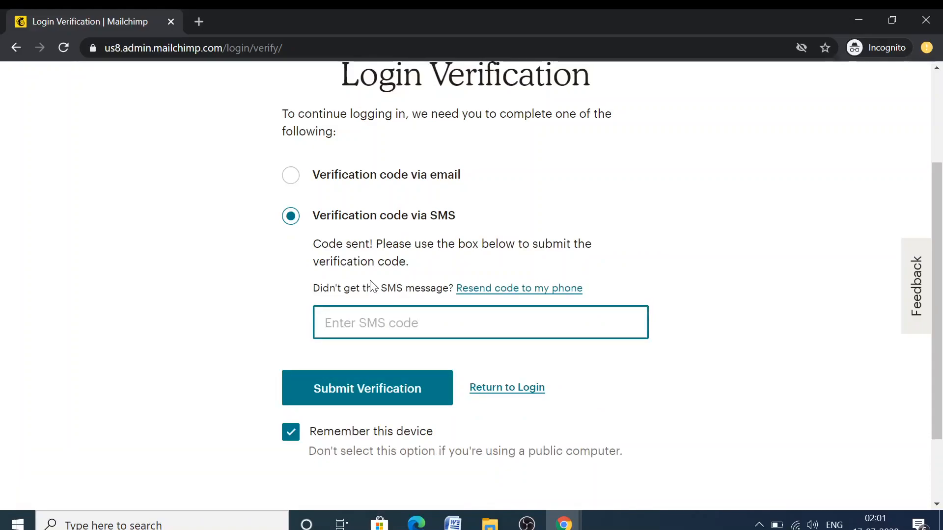
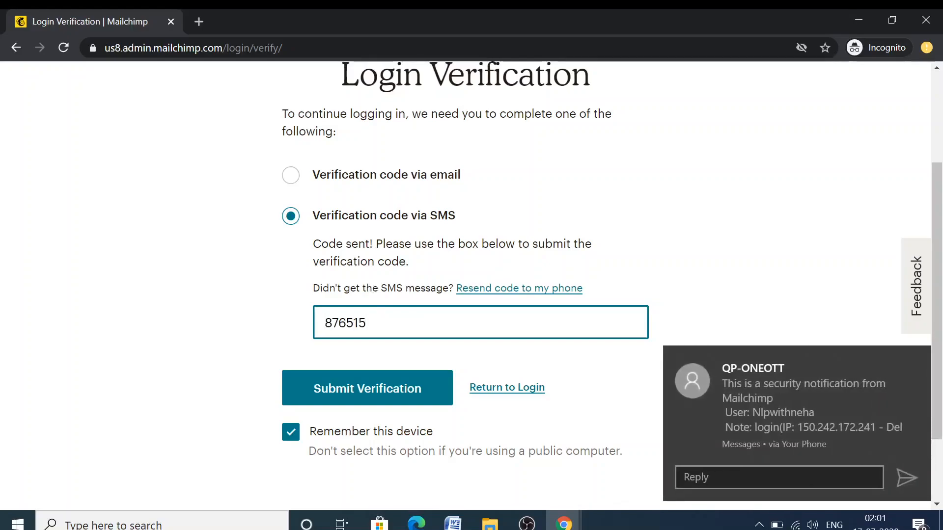
Step: Enter the SMS verification code, submit it, and dismiss the message notifications
left_click(914, 369)
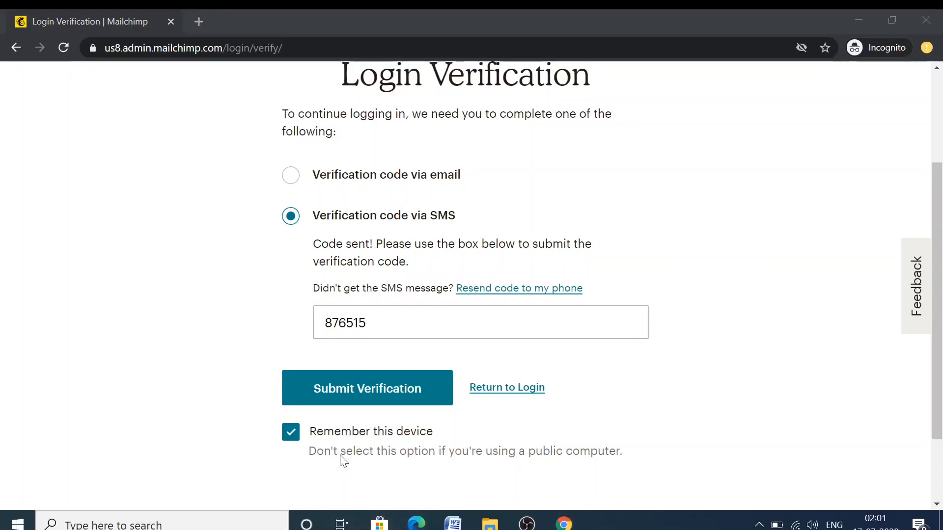
left_click(378, 390)
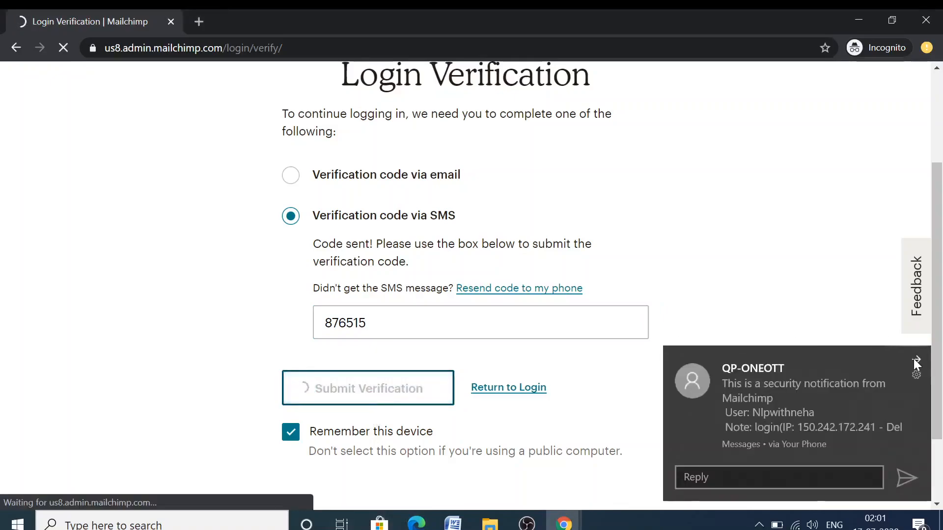
left_click(915, 363)
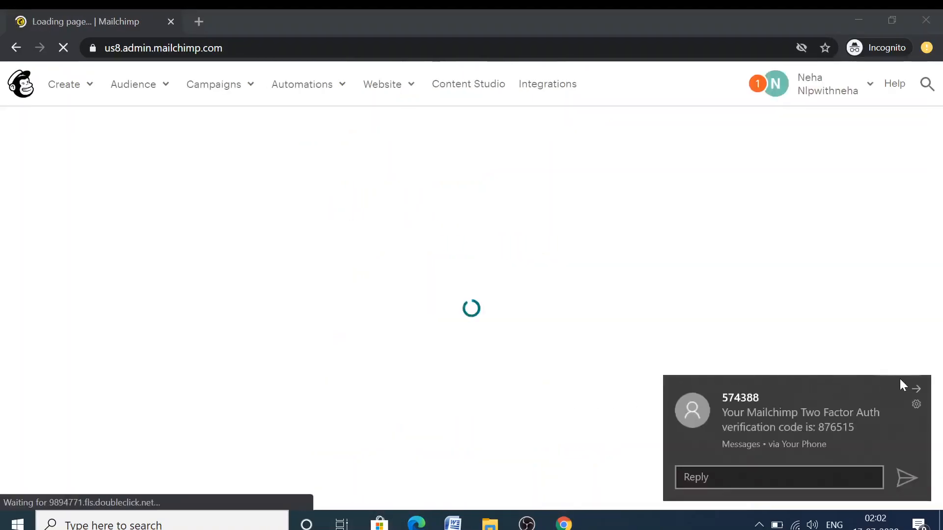
left_click(914, 389)
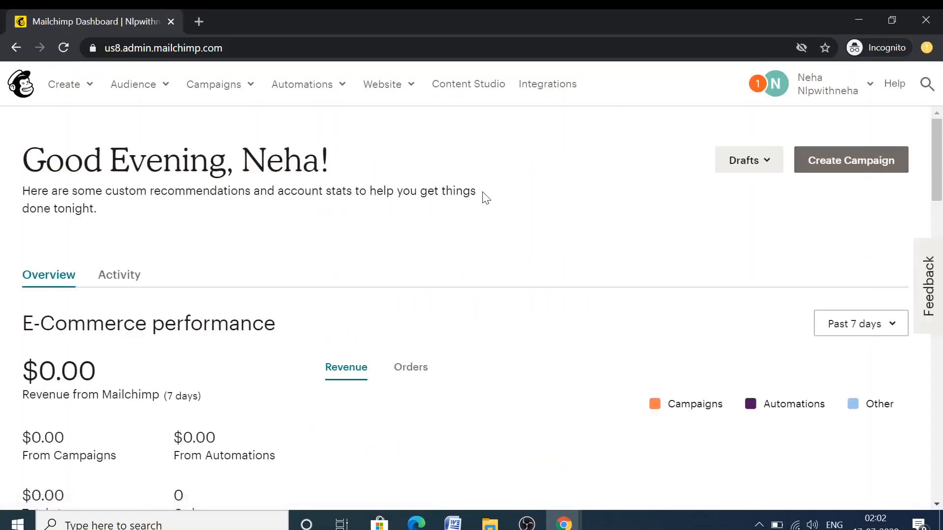
Step: Look over the dashboard and open the list of all campaigns
scroll(537, 283, "down", 13)
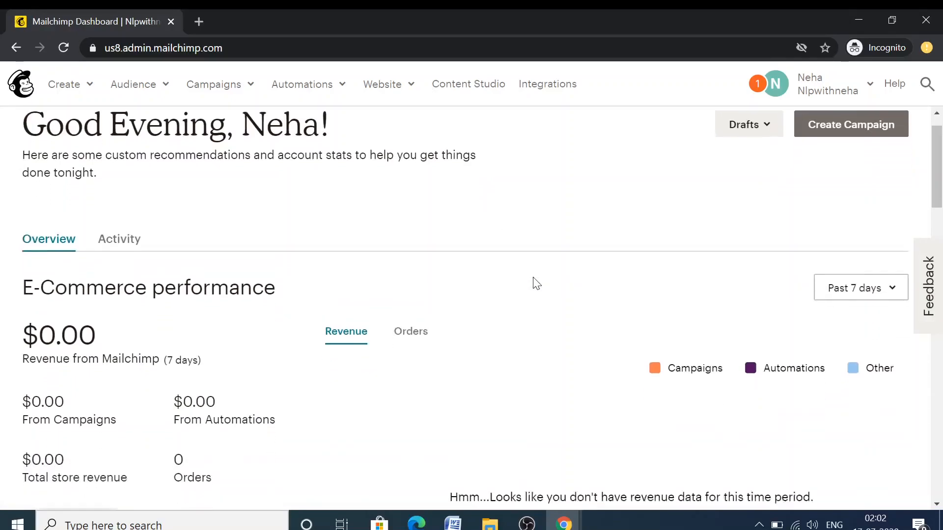
scroll(534, 290, "down", 15)
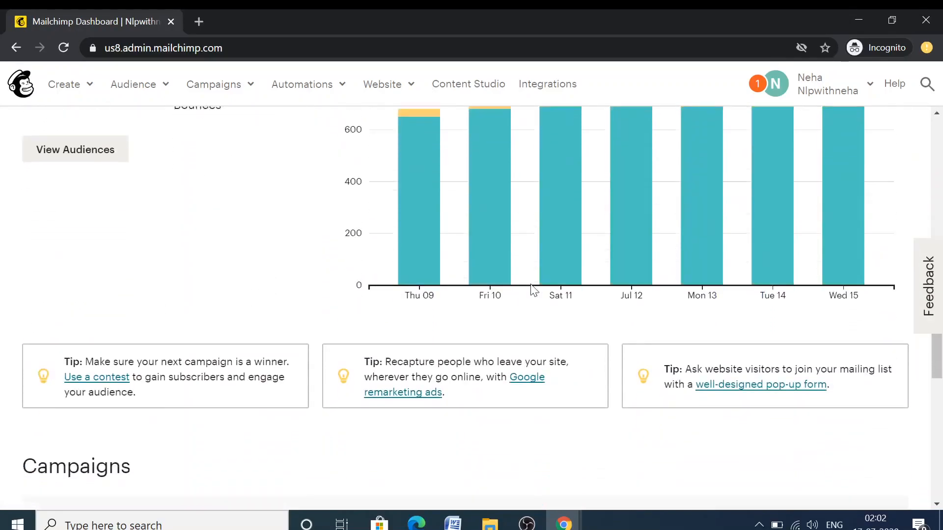
scroll(533, 290, "down", 1)
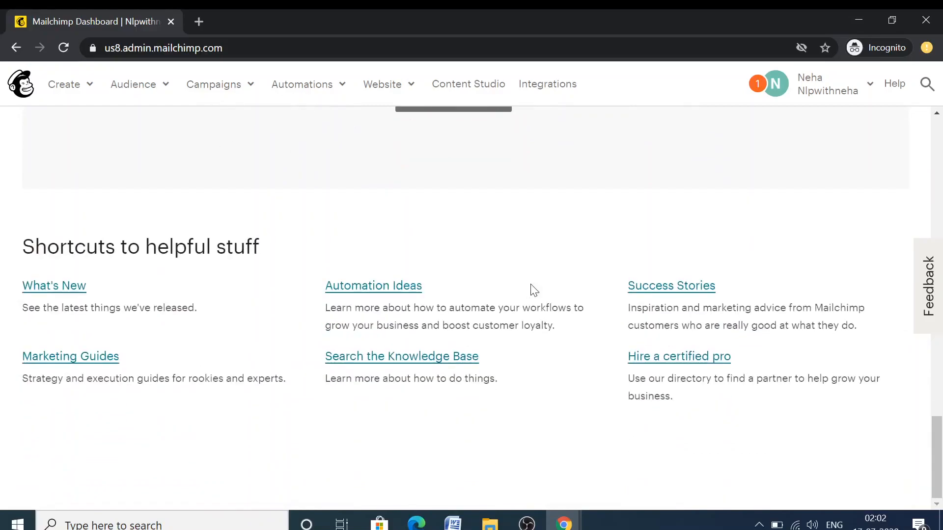
scroll(534, 290, "up", 20)
scroll(533, 290, "up", 1)
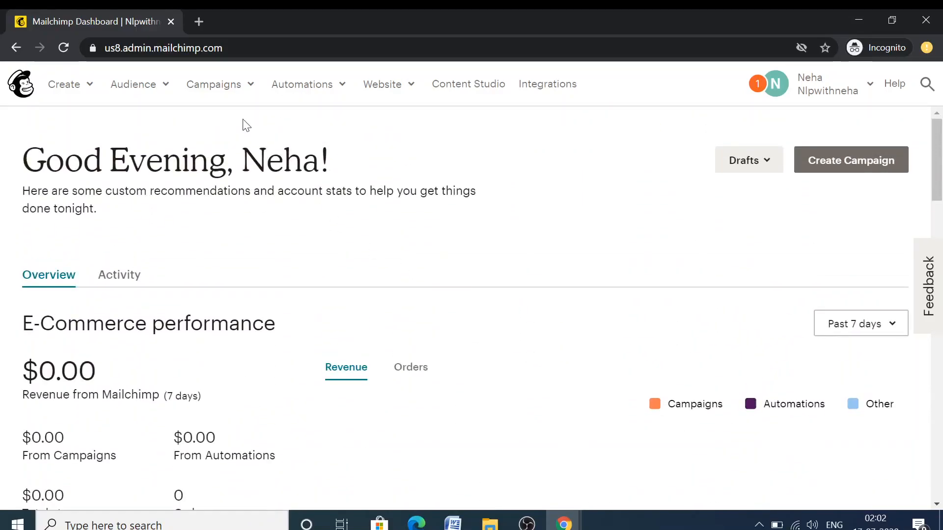
left_click(227, 96)
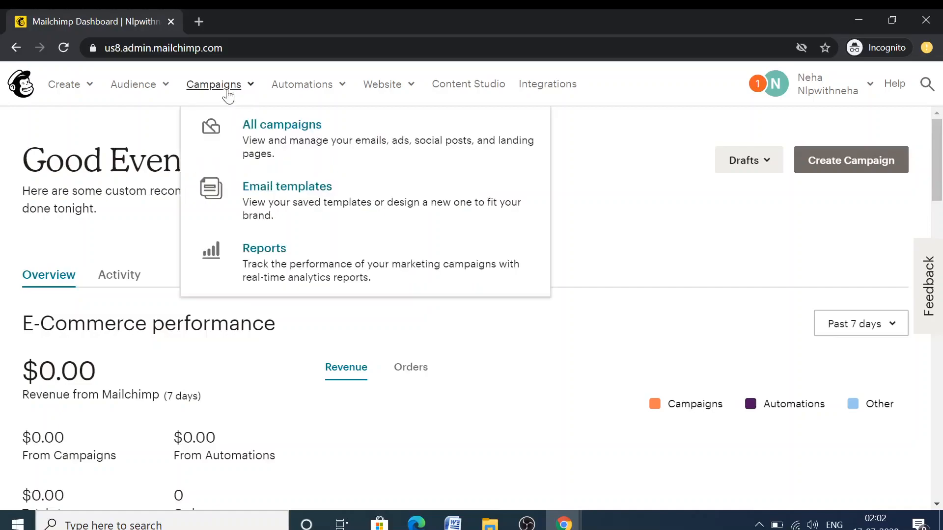
left_click(273, 141)
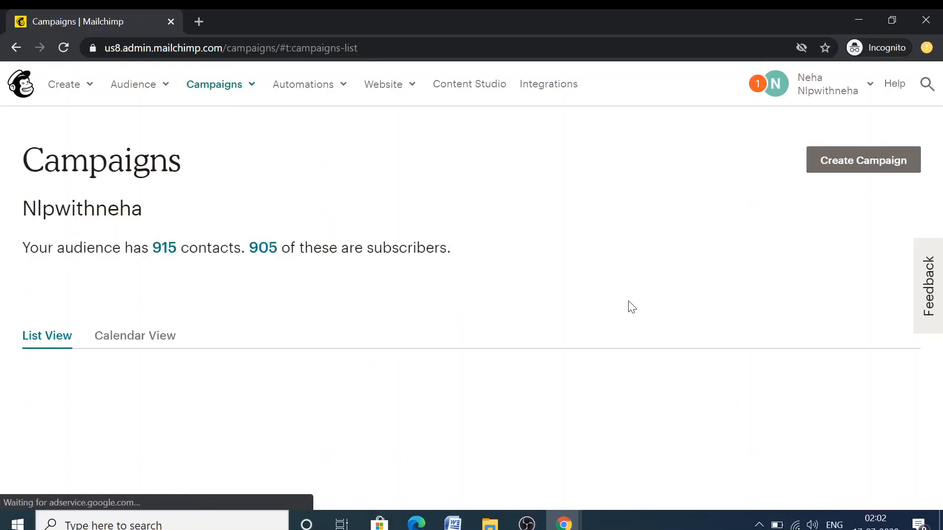
Step: Open the "First Mail to Non-Registered Audience" campaign for editing
scroll(610, 318, "down", 5)
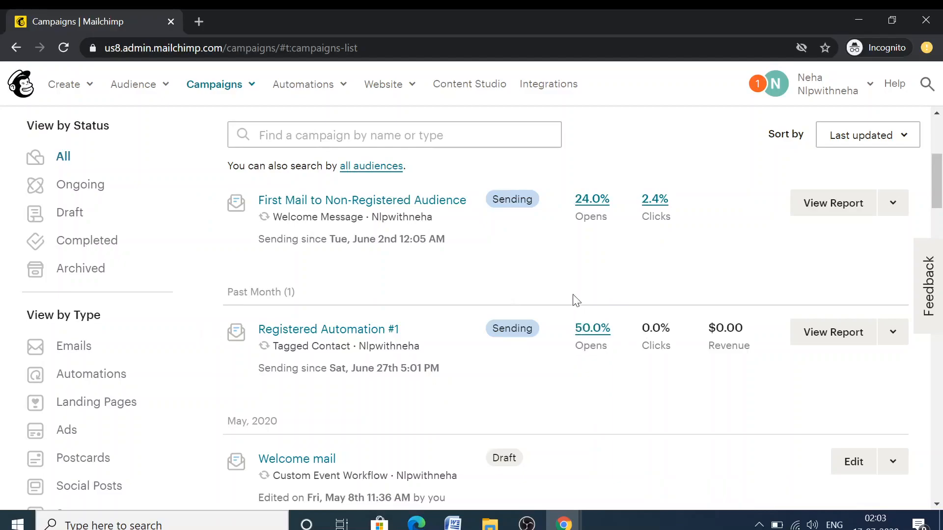
left_click(893, 205)
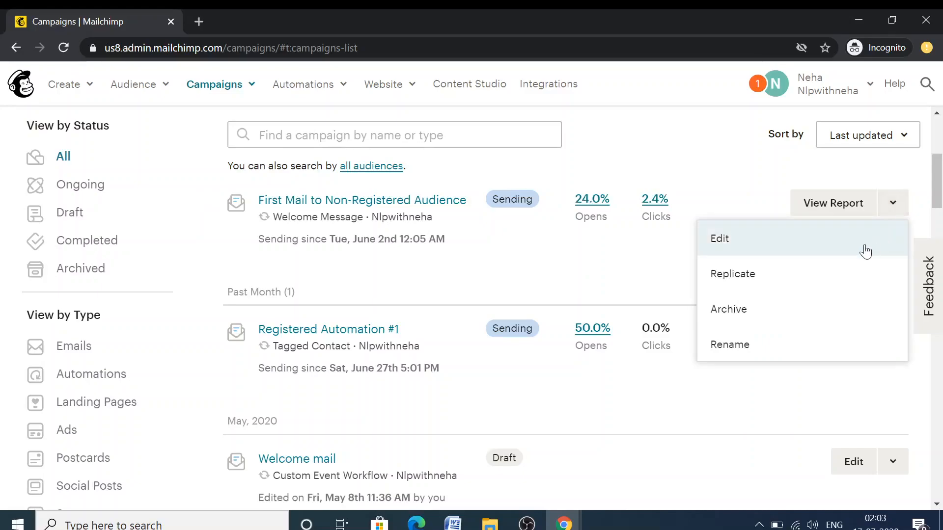
left_click(719, 241)
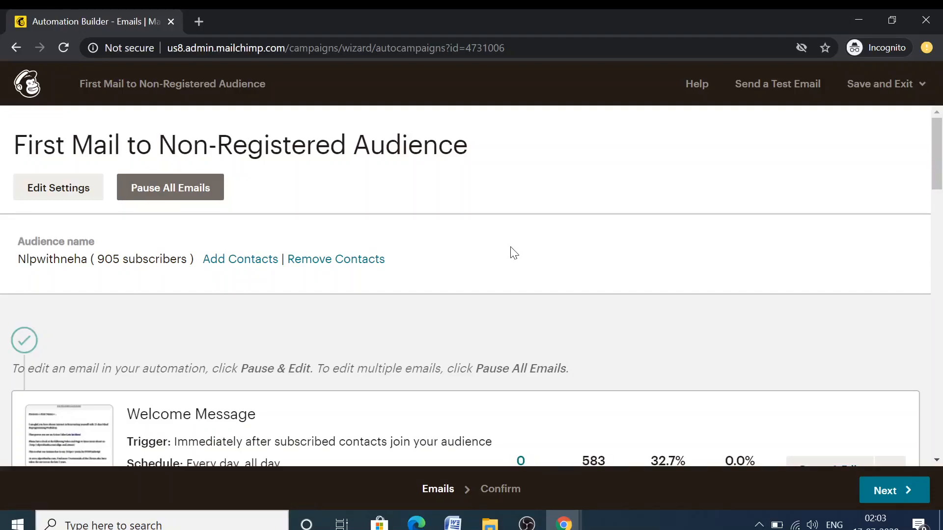
Step: Pause the Welcome Message email and open its main text block in the email designer for editing
scroll(513, 253, "down", 3)
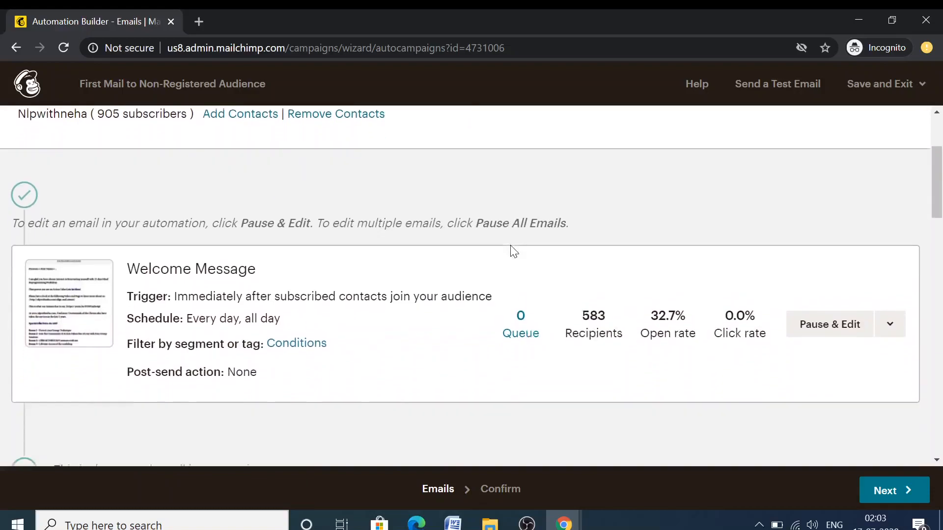
scroll(513, 251, "down", 2)
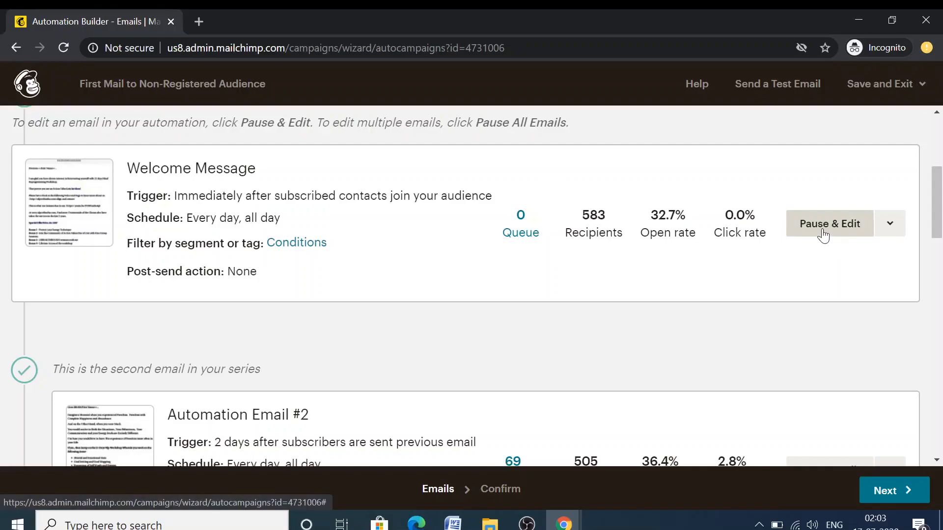
left_click(822, 236)
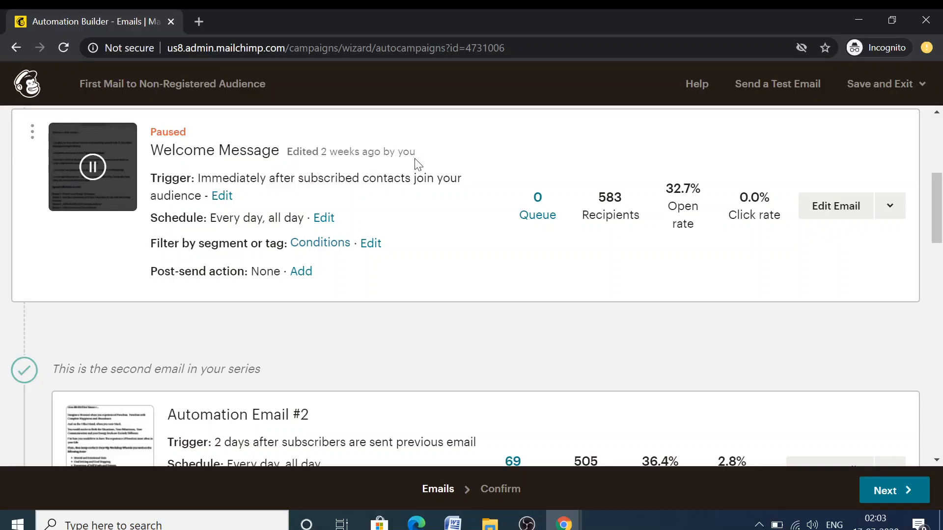
left_click(831, 208)
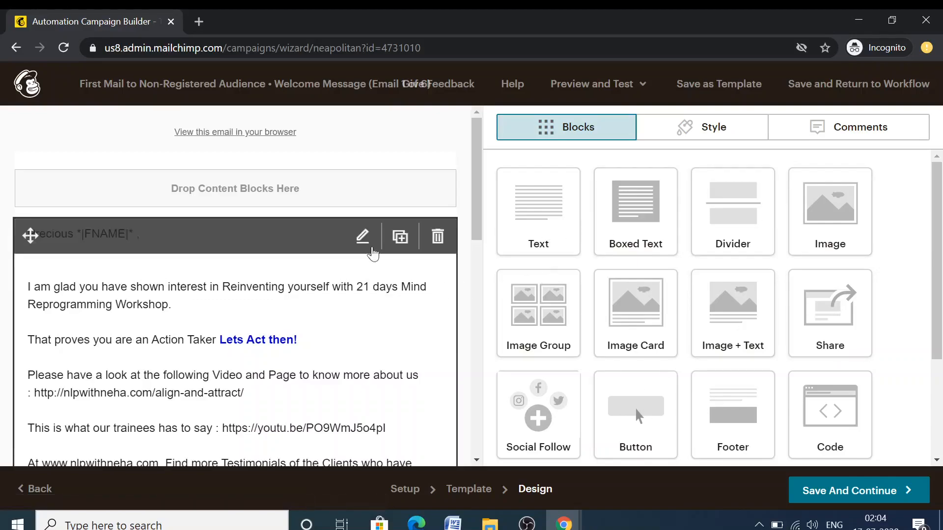
left_click(374, 254)
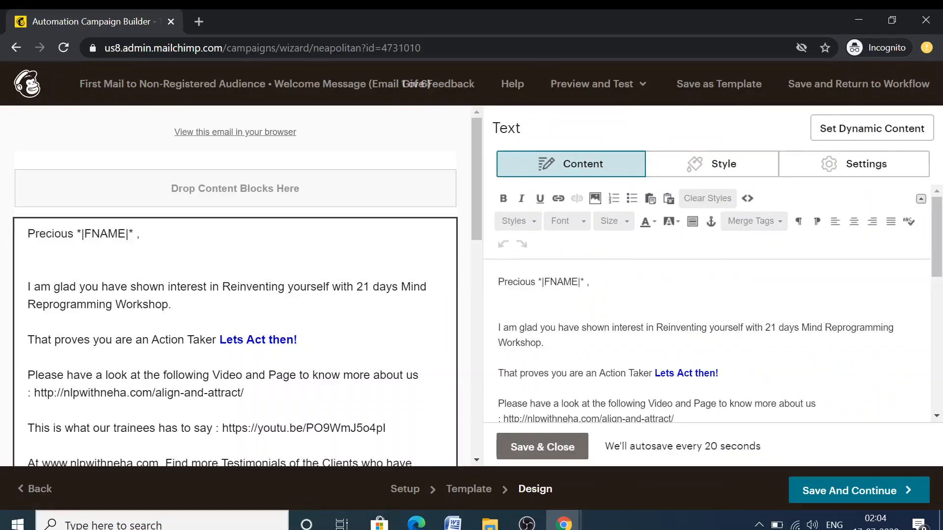
Step: Select the first-name placeholder in the greeting and review the available merge tags without inserting one
scroll(707, 343, "down", 10)
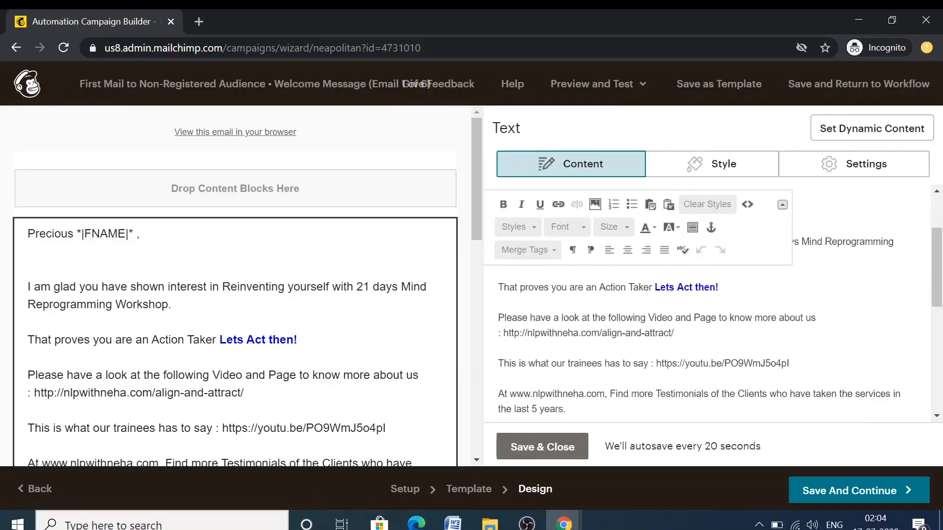
scroll(707, 344, "up", 10)
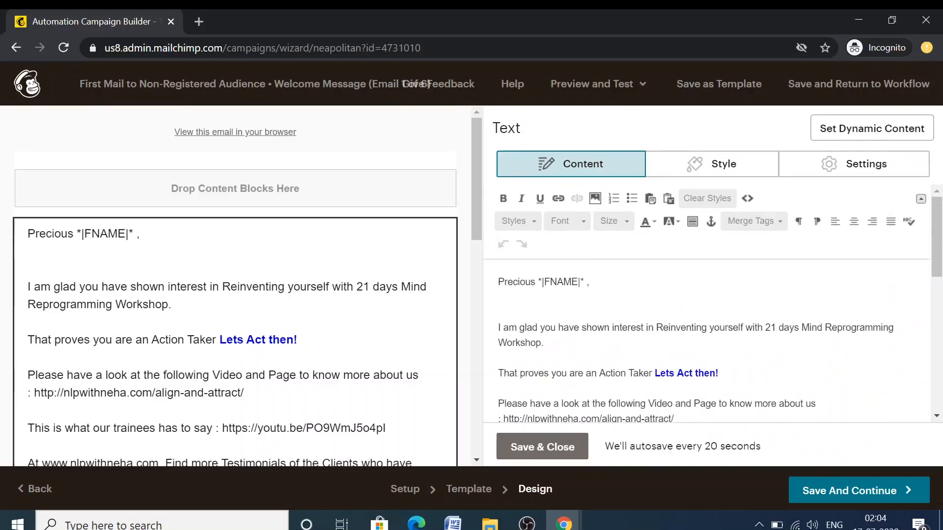
left_click_drag(538, 282, 584, 282)
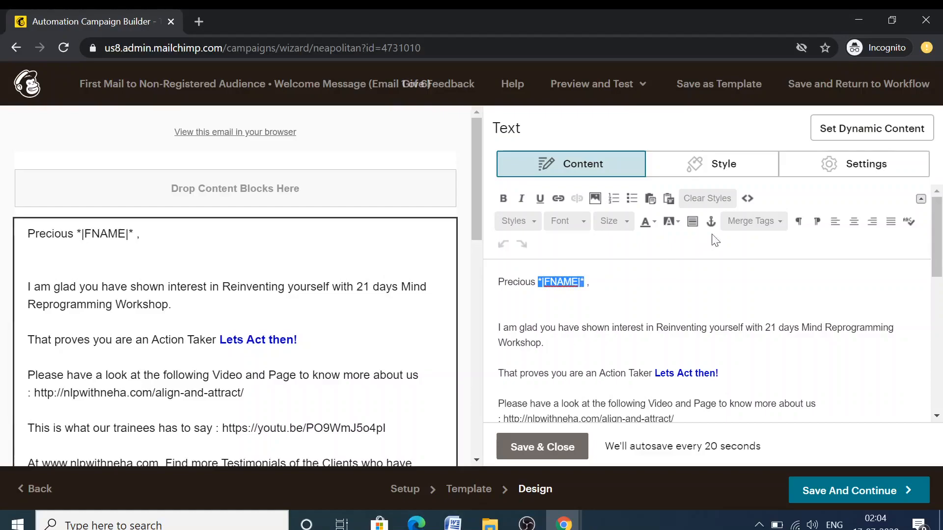
left_click(770, 227)
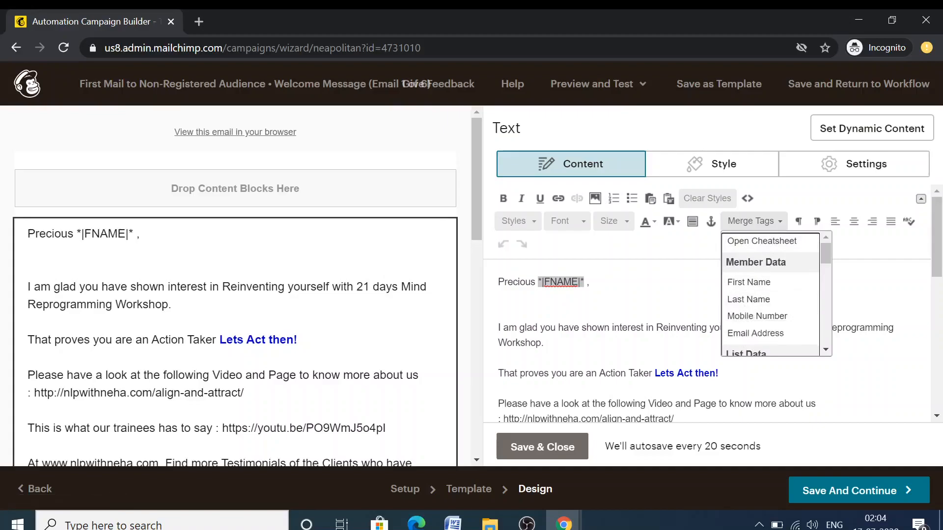
scroll(765, 298, "down", 3)
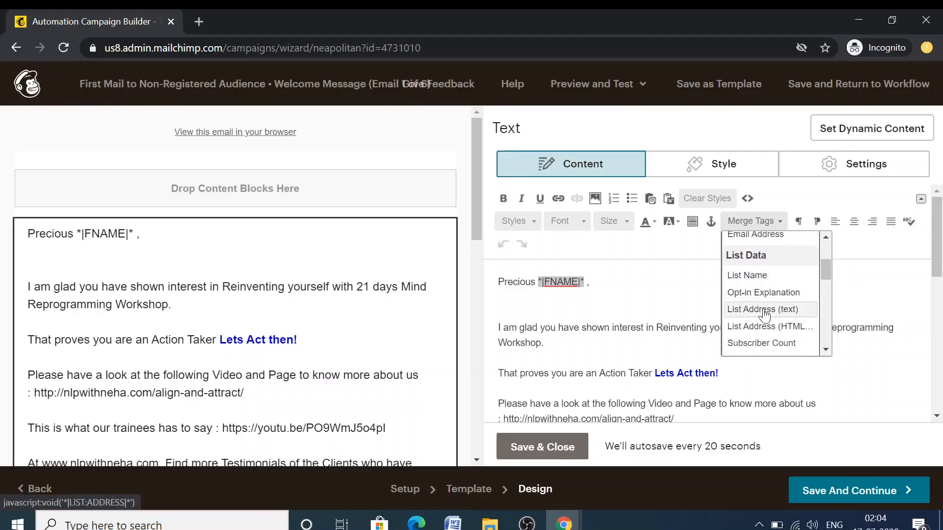
scroll(769, 299, "down", 1)
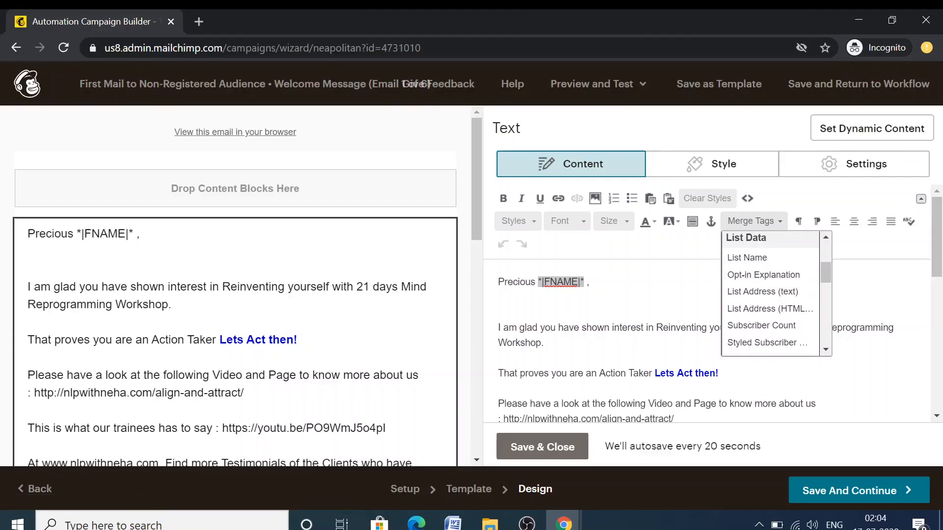
left_click(499, 312)
Step: Change the special offer price in the email text to Rs 1750
scroll(707, 339, "down", 5)
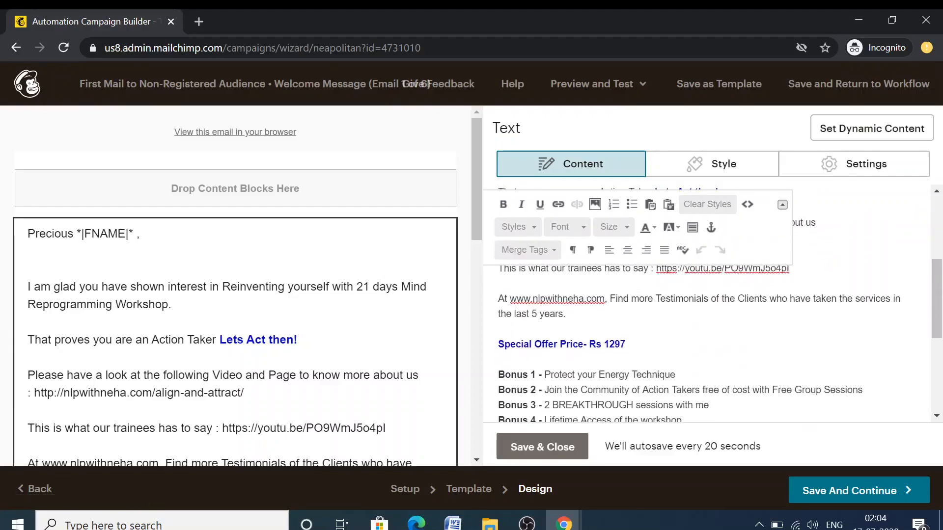
left_click_drag(604, 324, 626, 324)
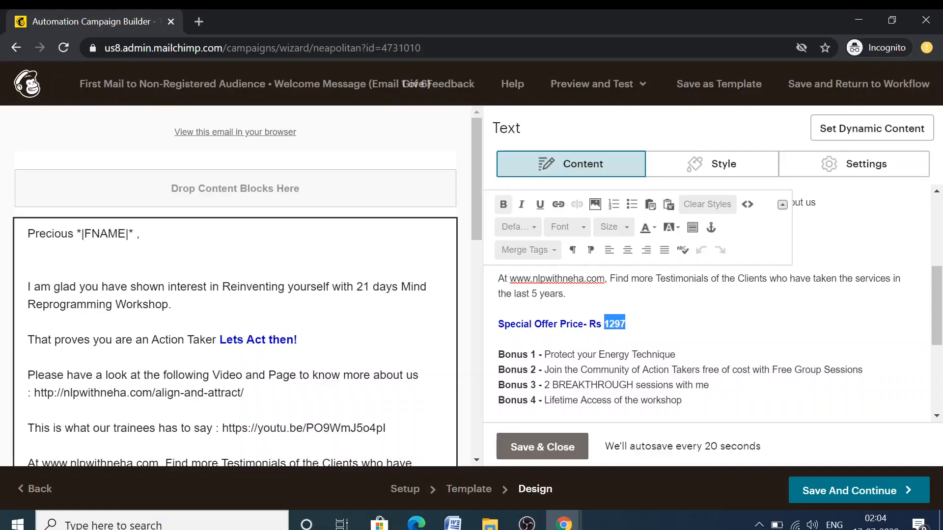
type("1750")
scroll(712, 339, "down", 6)
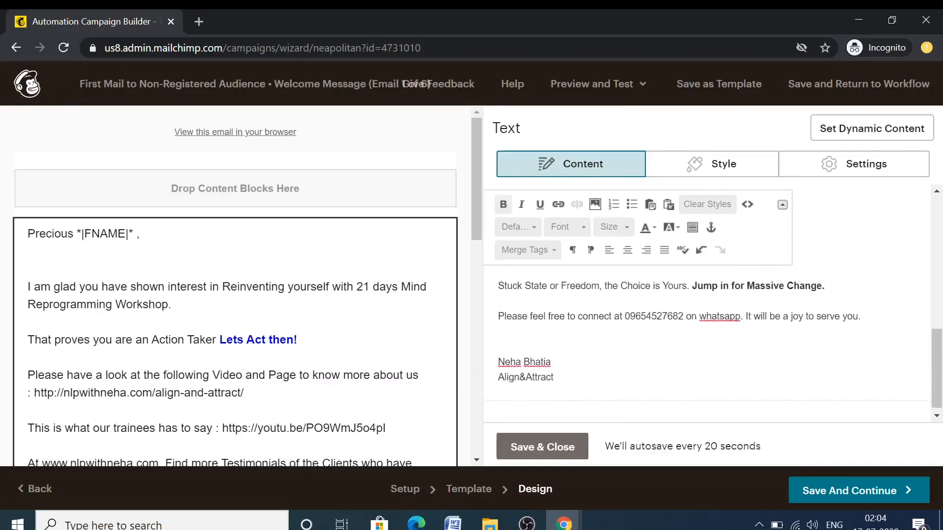
Step: Save and close the edited text block, check the email body, and save the Welcome Message to return to the workflow
scroll(711, 339, "up", 3)
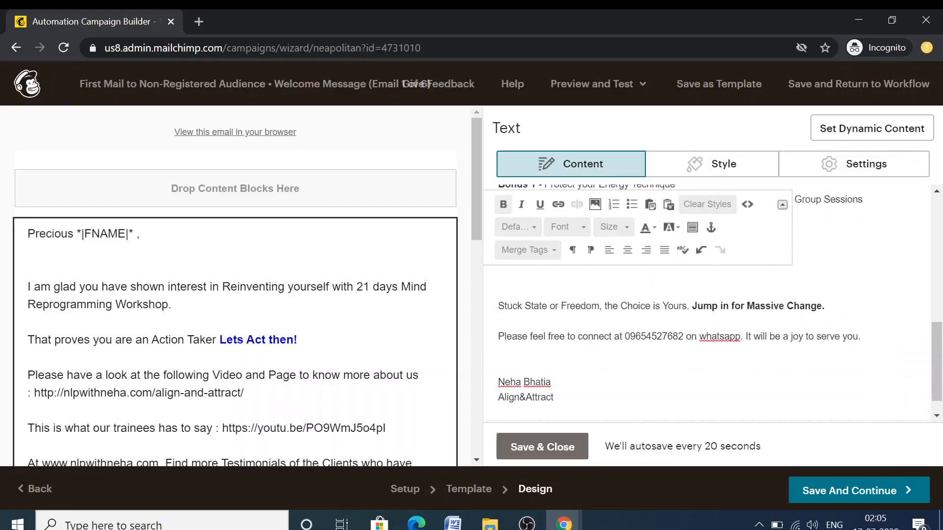
left_click(540, 447)
scroll(226, 358, "down", 5)
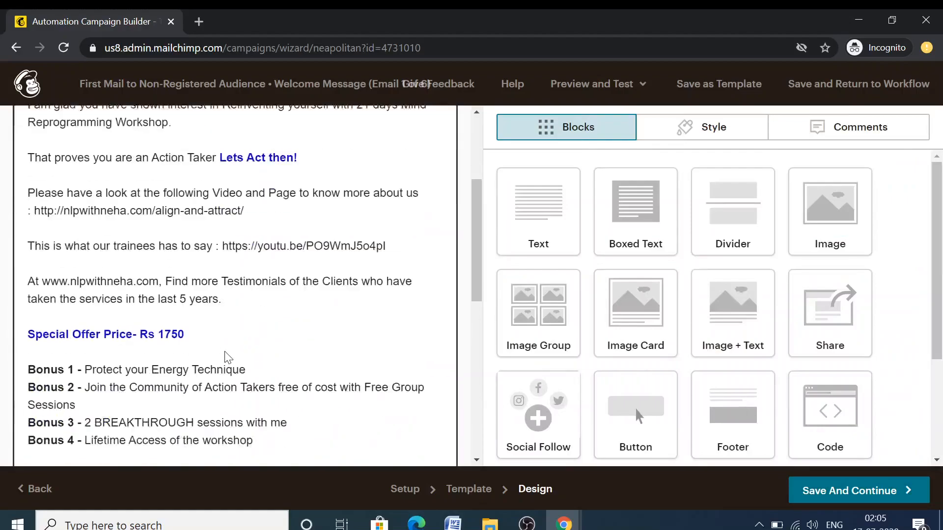
scroll(290, 324, "down", 2)
scroll(530, 206, "down", 2)
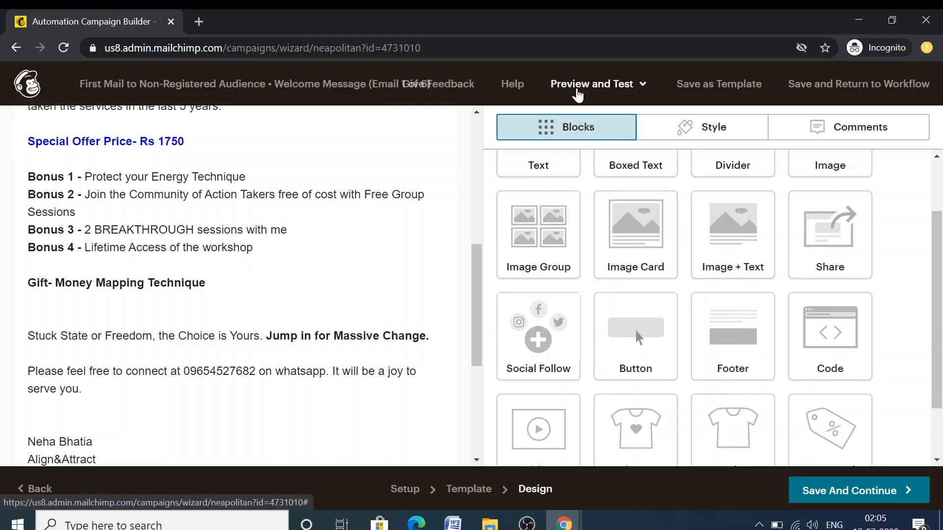
left_click(836, 495)
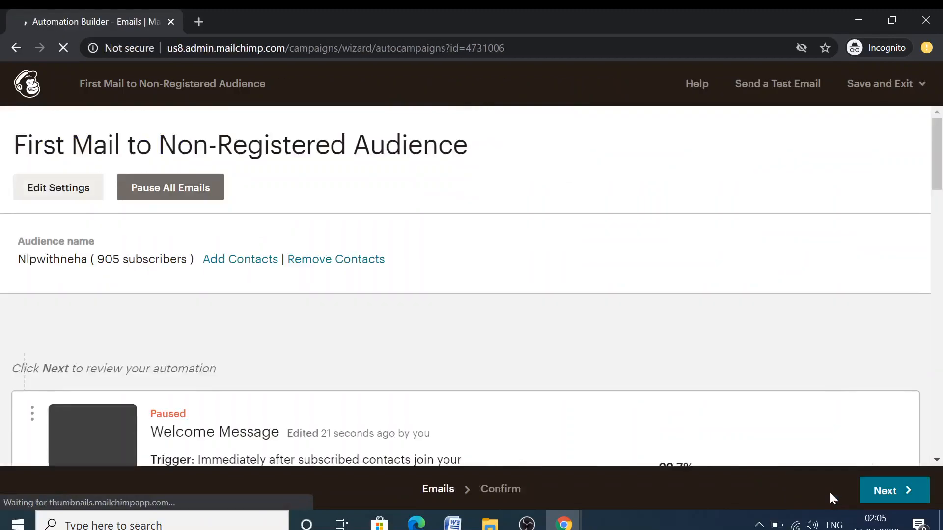
Step: Resume the paused Welcome Message email in the automation workflow
scroll(383, 356, "down", 3)
scroll(381, 360, "down", 2)
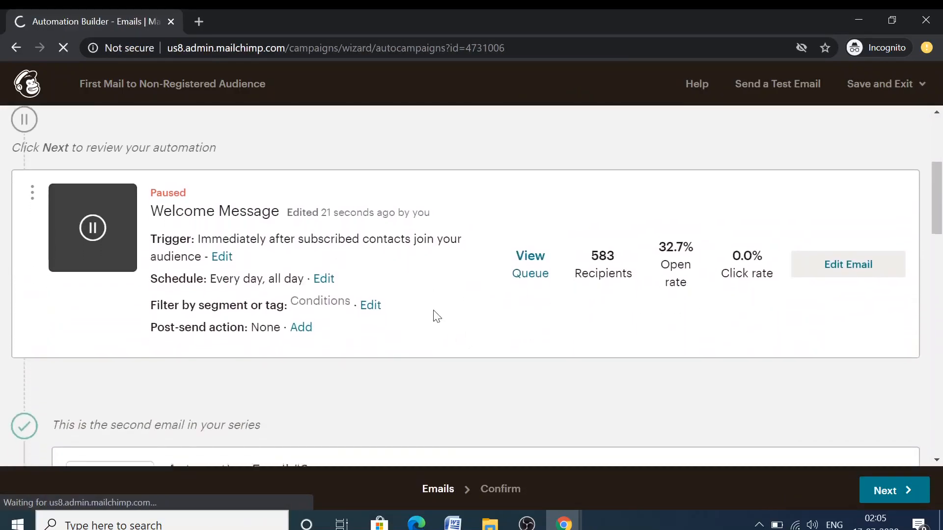
scroll(281, 282, "up", 2)
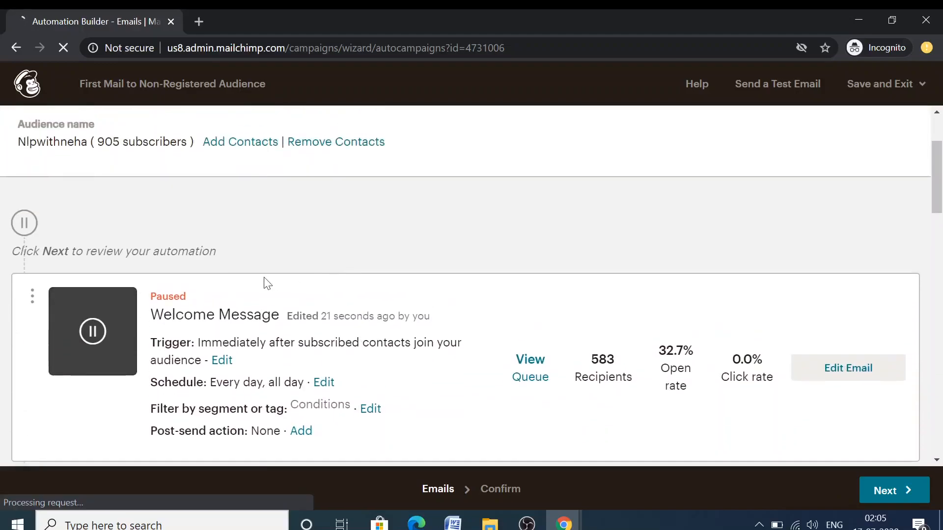
scroll(736, 265, "down", 3)
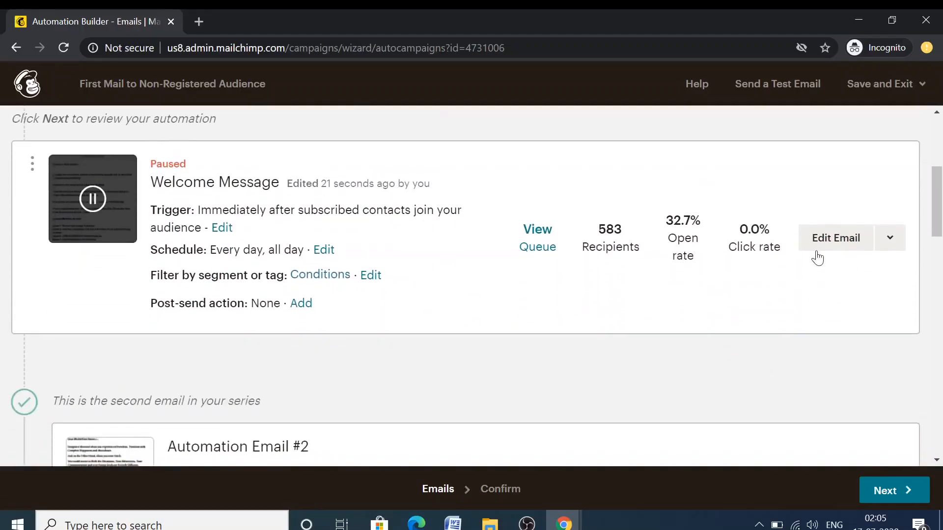
left_click(890, 250)
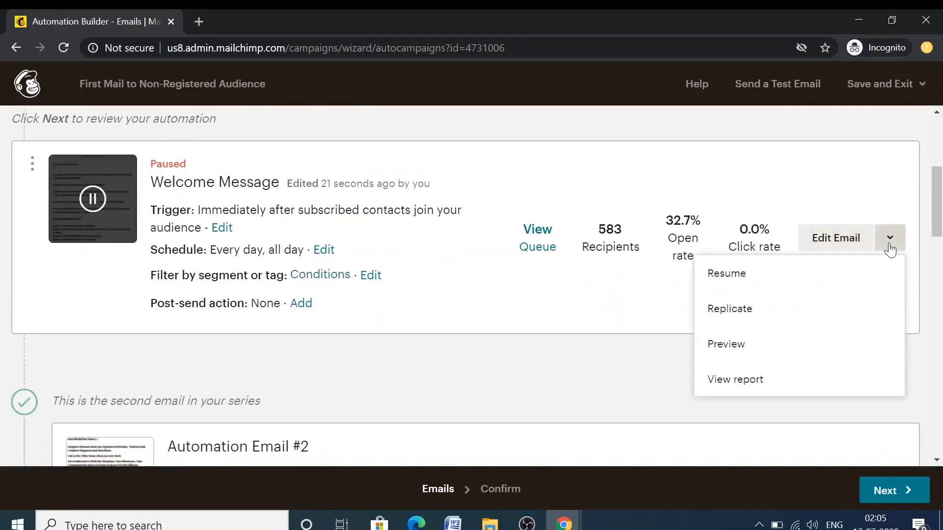
left_click(748, 276)
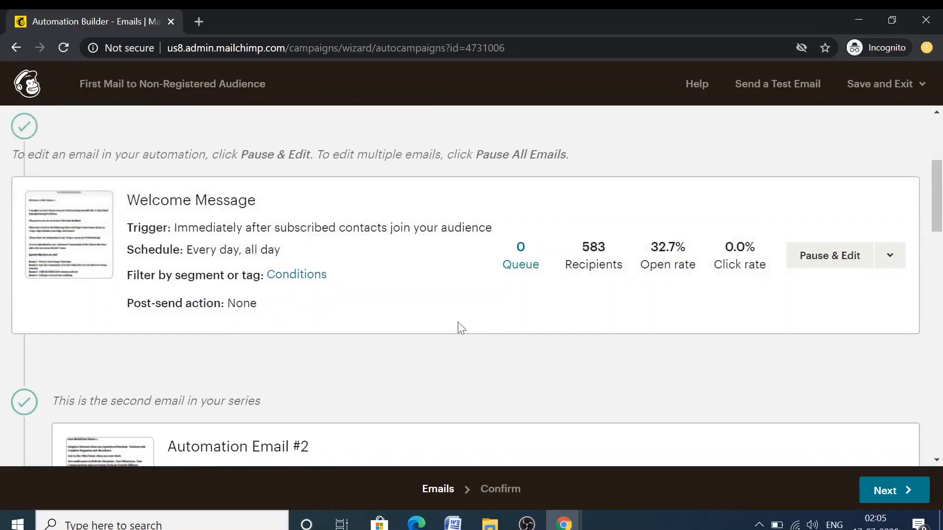
Step: Pause Automation Email #2 and open it in the email designer
scroll(207, 231, "down", 2)
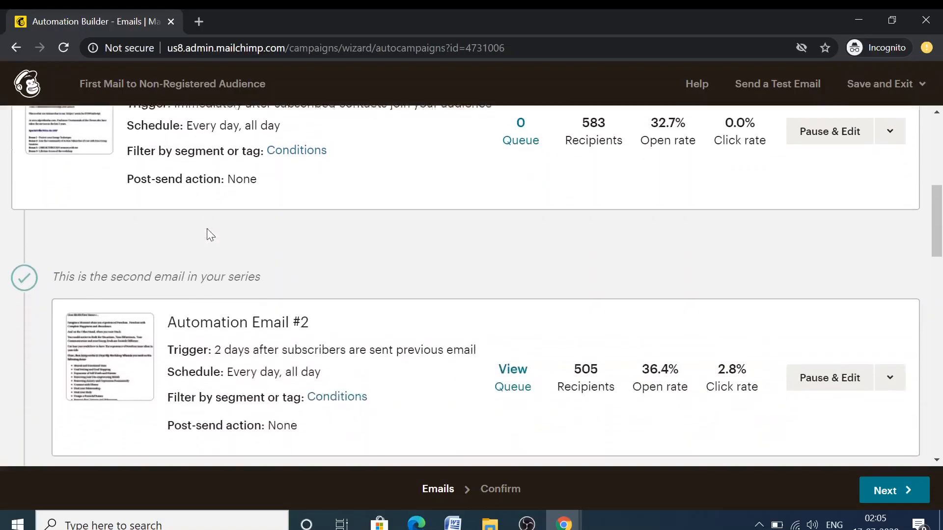
scroll(207, 230, "up", 2)
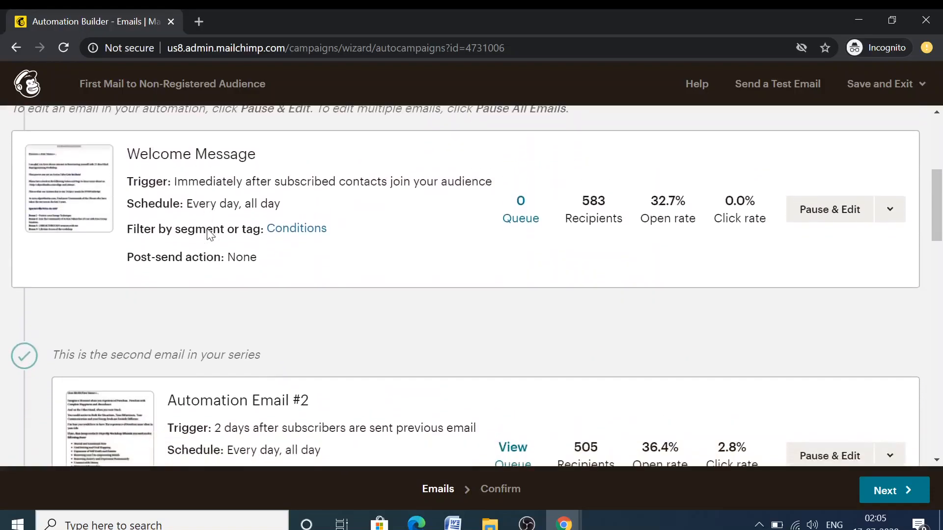
scroll(210, 235, "down", 4)
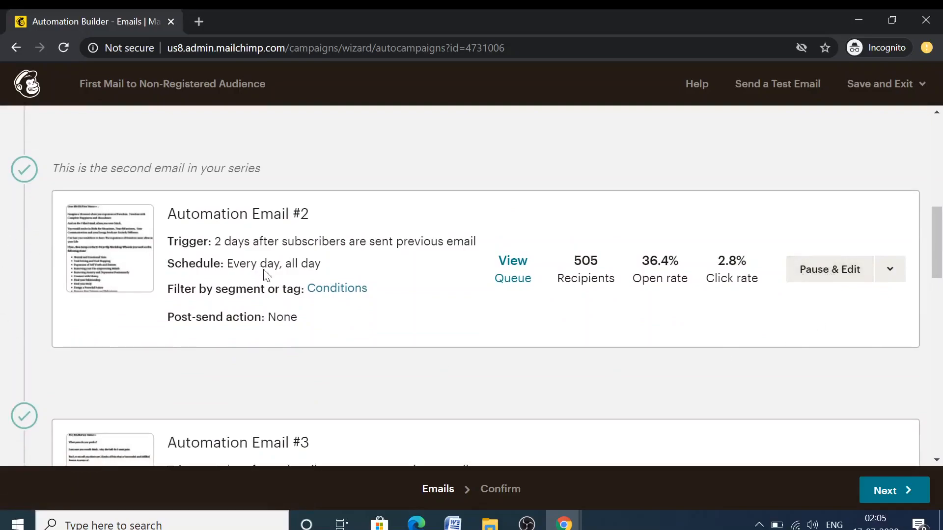
left_click(834, 269)
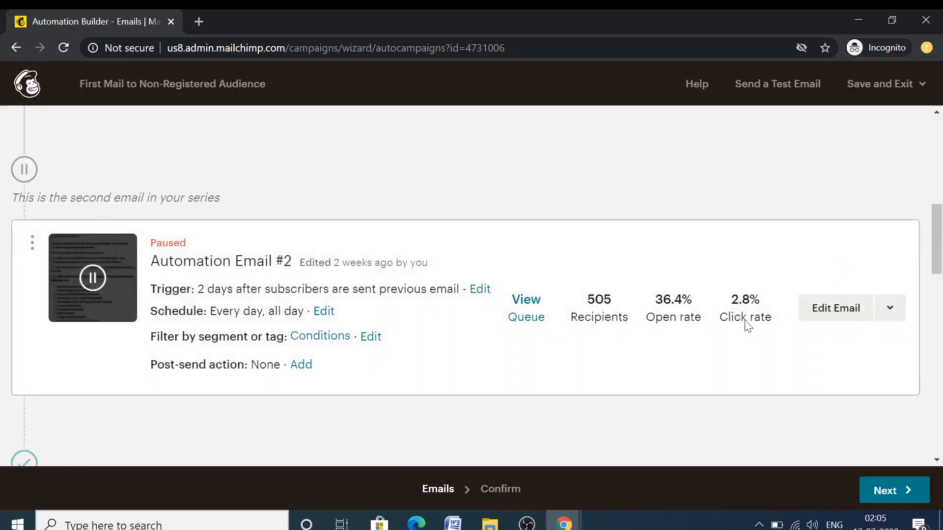
left_click(857, 313)
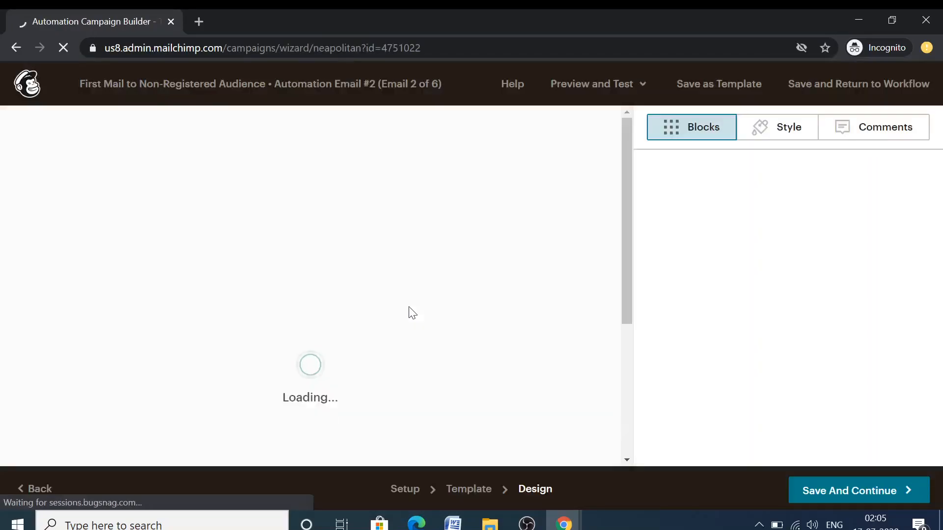
Step: Read through the body and footer of Automation Email #2, and save it without edits to return to the workflow
scroll(249, 324, "down", 4)
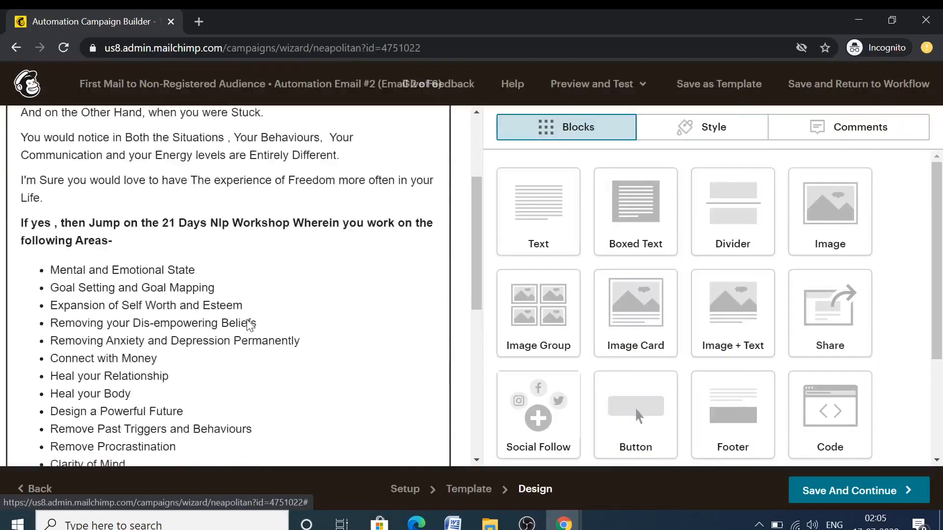
scroll(249, 324, "down", 9)
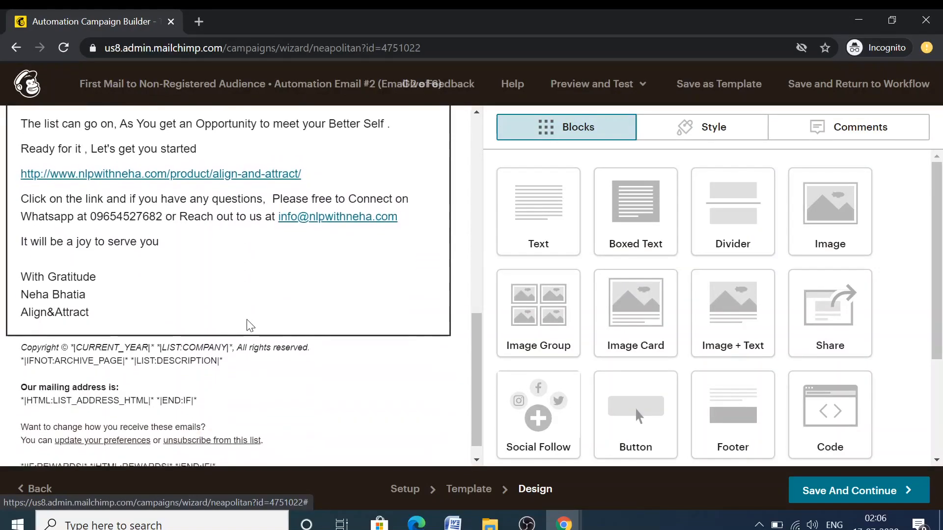
scroll(250, 324, "down", 1)
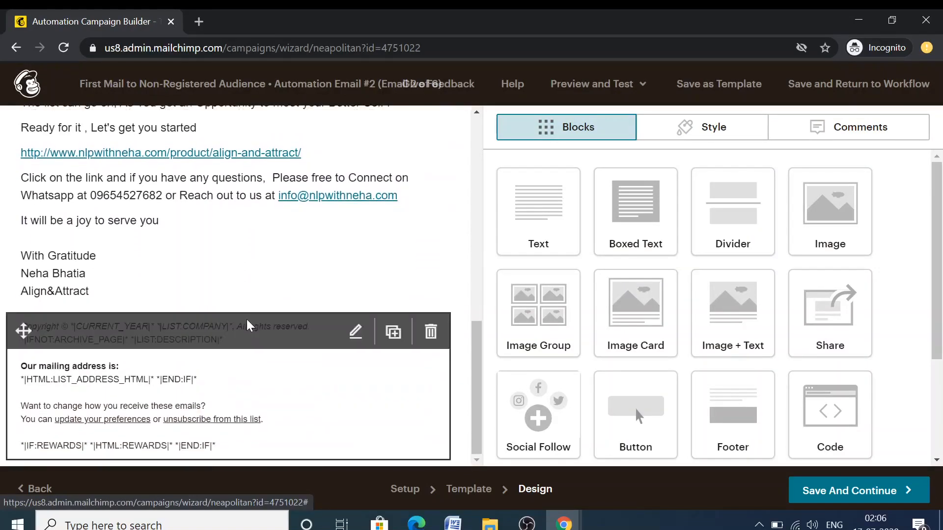
scroll(250, 228, "up", 5)
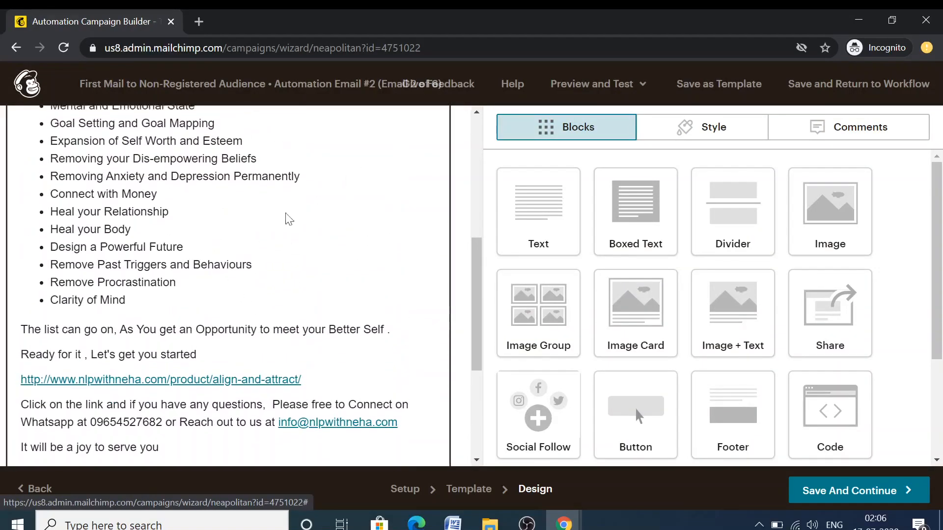
scroll(316, 211, "down", 5)
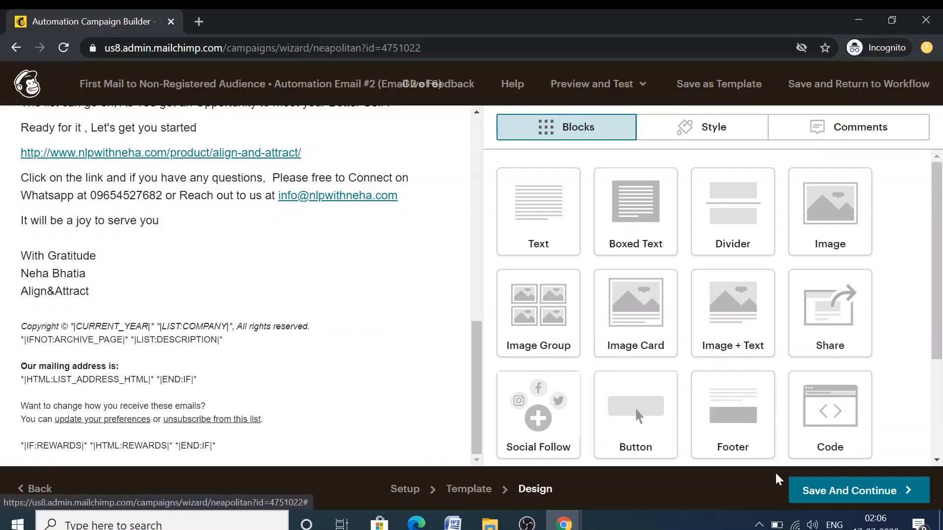
left_click(821, 500)
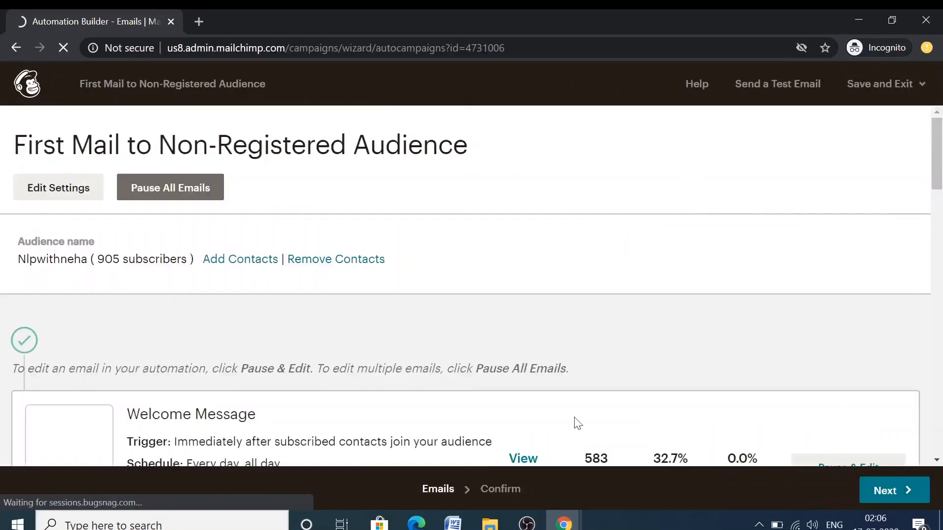
Step: Resume the paused Automation Email #2 in the workflow
scroll(352, 305, "down", 8)
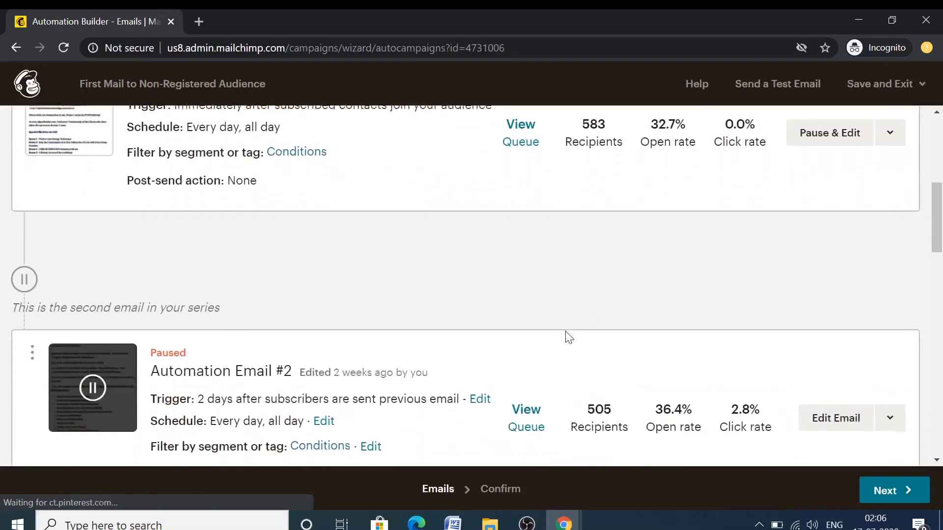
scroll(569, 338, "down", 3)
left_click(888, 294)
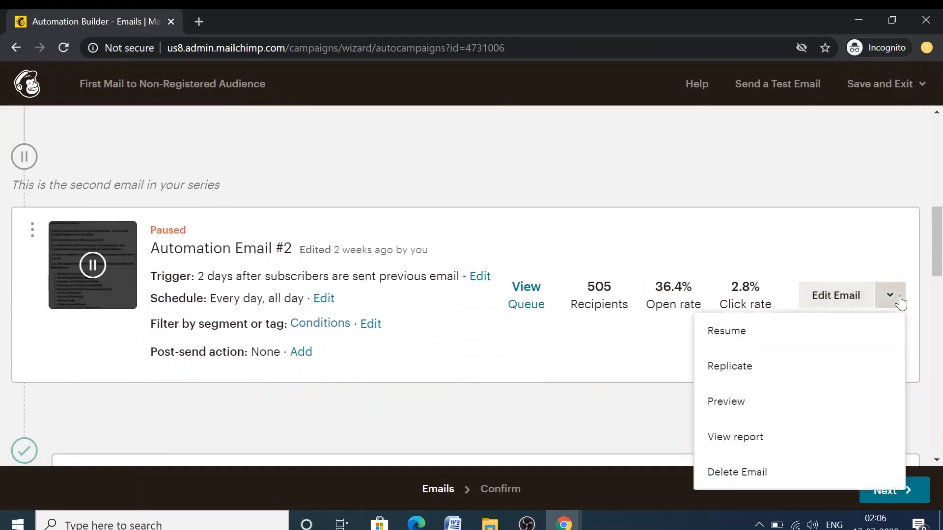
left_click(809, 347)
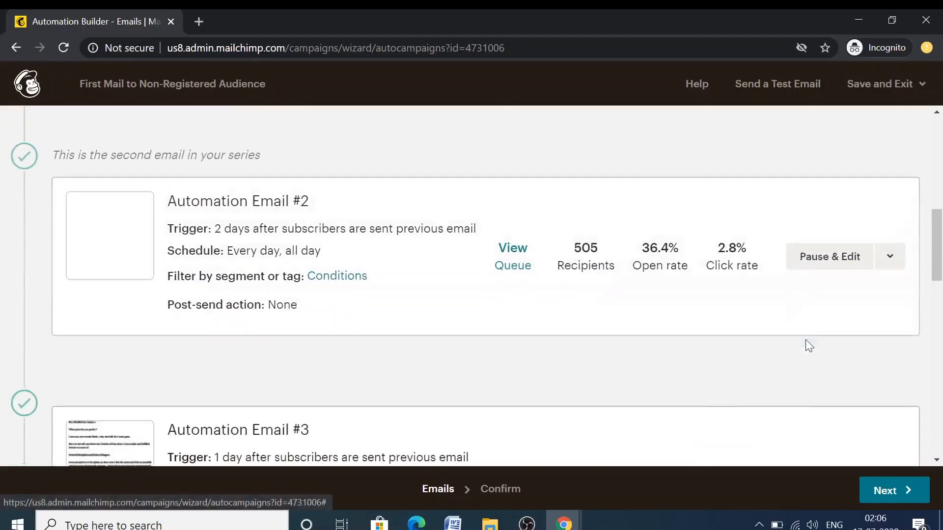
Step: Examine the trigger, schedule, segment filter and post-send action of the emails in the automation series
scroll(363, 297, "up", 4)
scroll(347, 286, "up", 3)
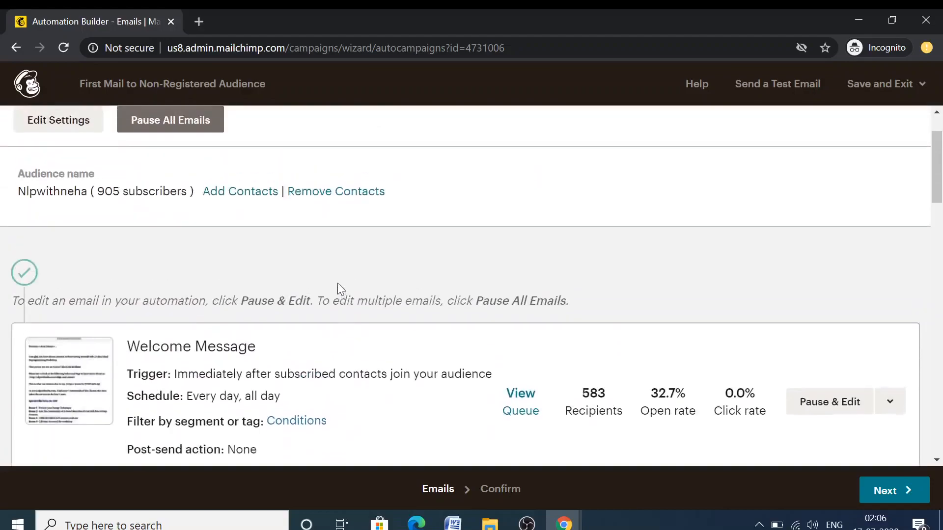
scroll(337, 285, "down", 4)
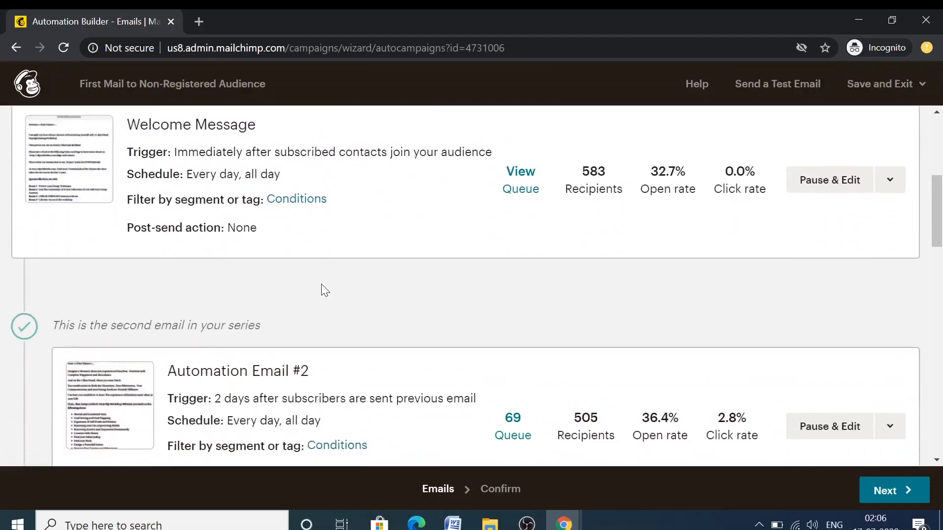
scroll(324, 280, "up", 1)
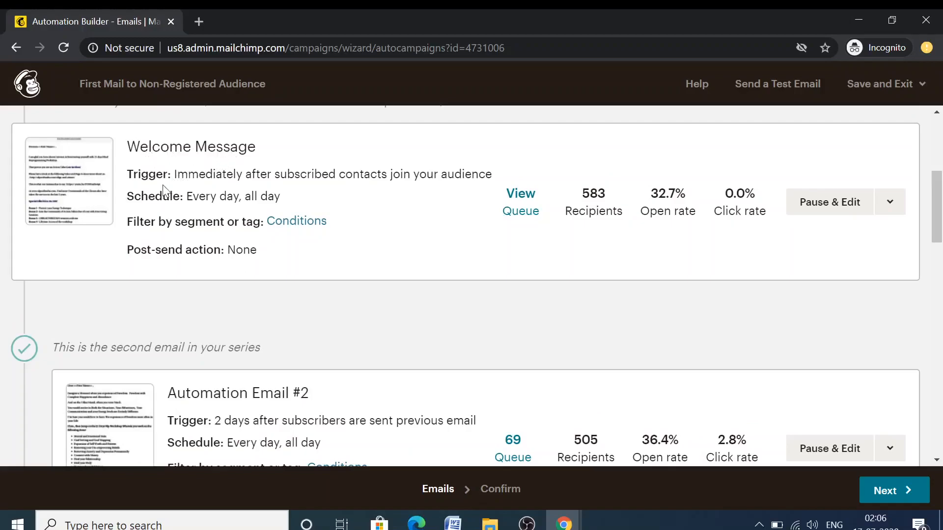
scroll(157, 186, "down", 1)
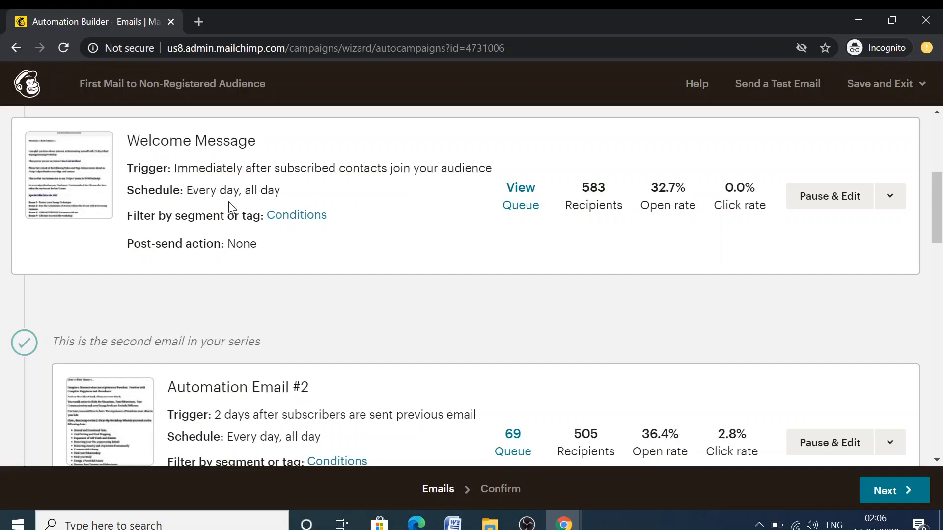
scroll(221, 232, "down", 3)
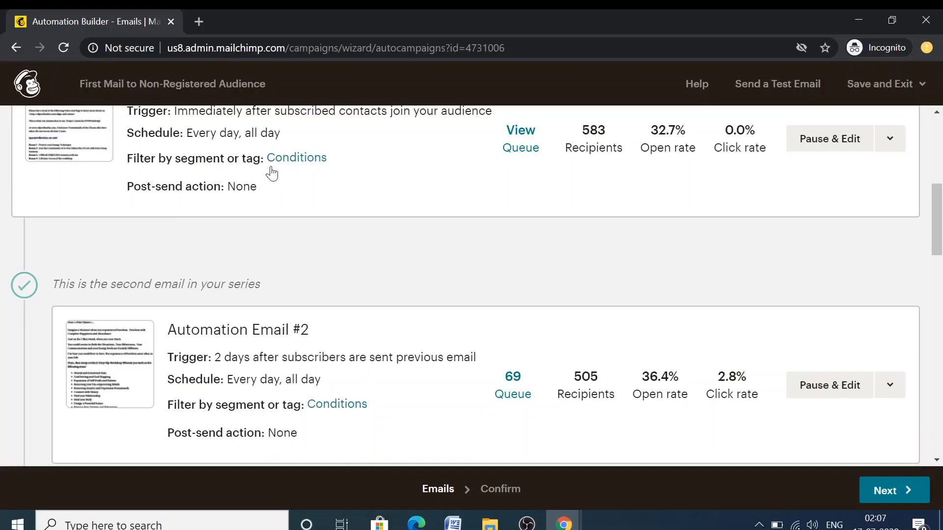
scroll(272, 173, "down", 3)
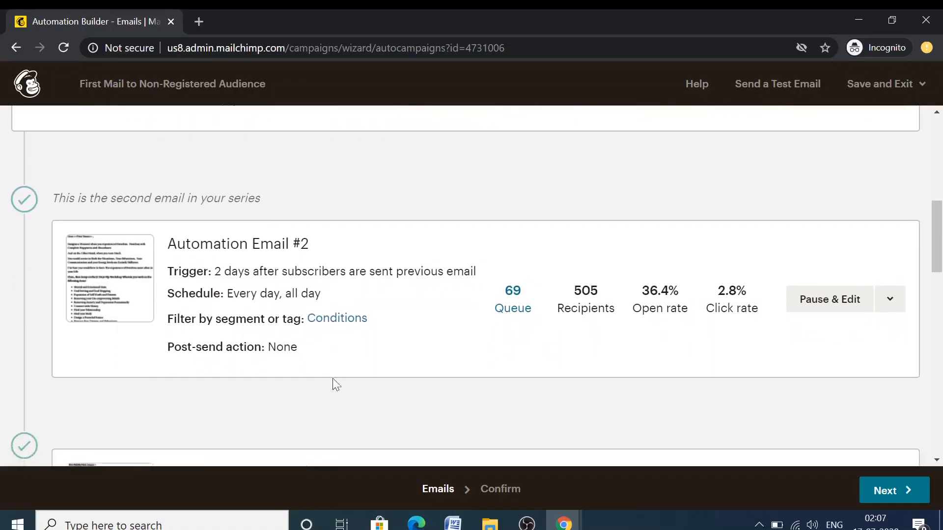
scroll(337, 440, "down", 2)
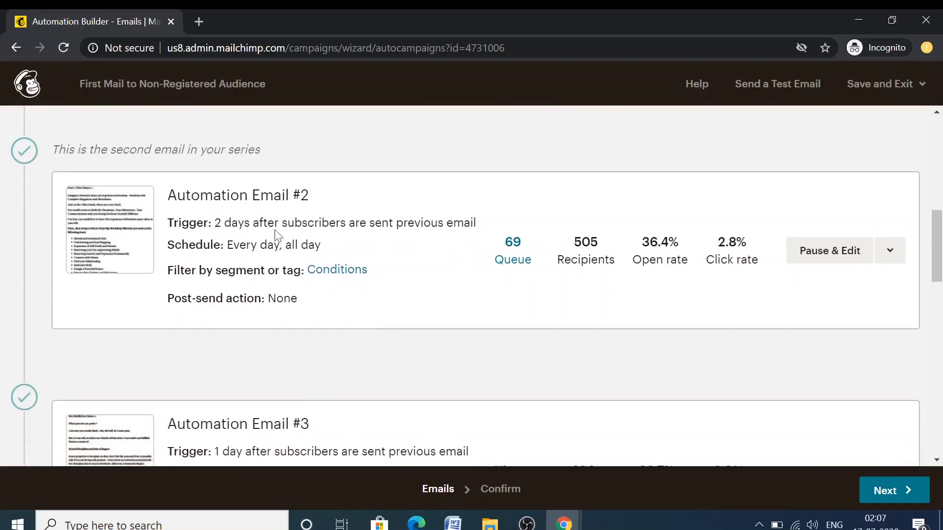
scroll(357, 343, "down", 3)
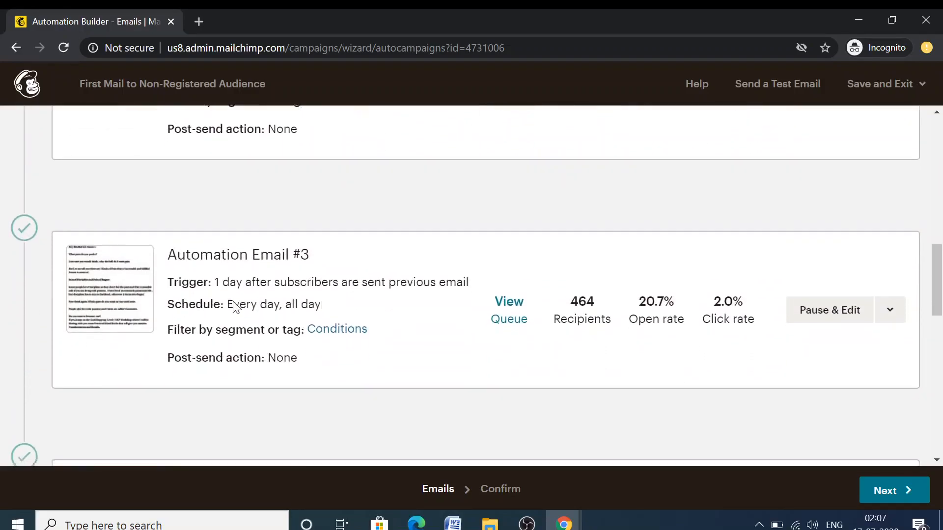
Step: Add another email to the end of the automation series, after Automation Email #6
scroll(233, 307, "down", 12)
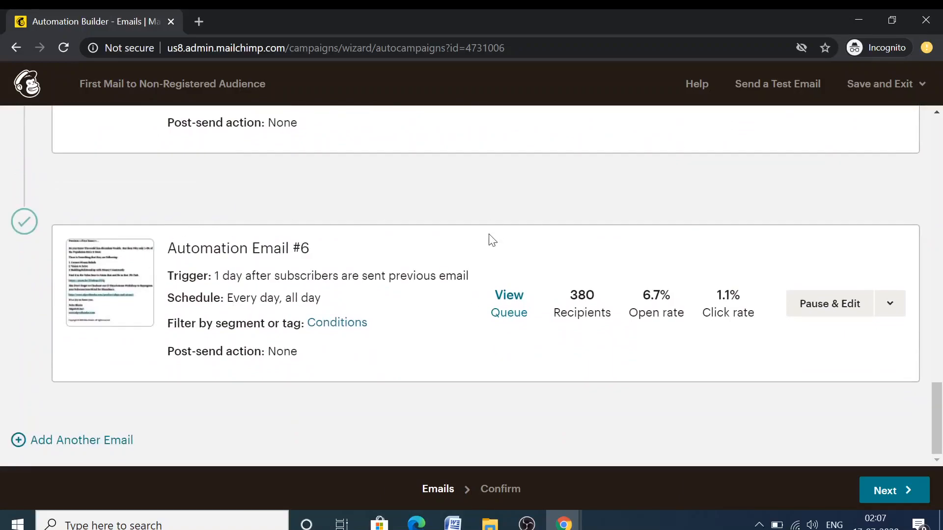
left_click(58, 440)
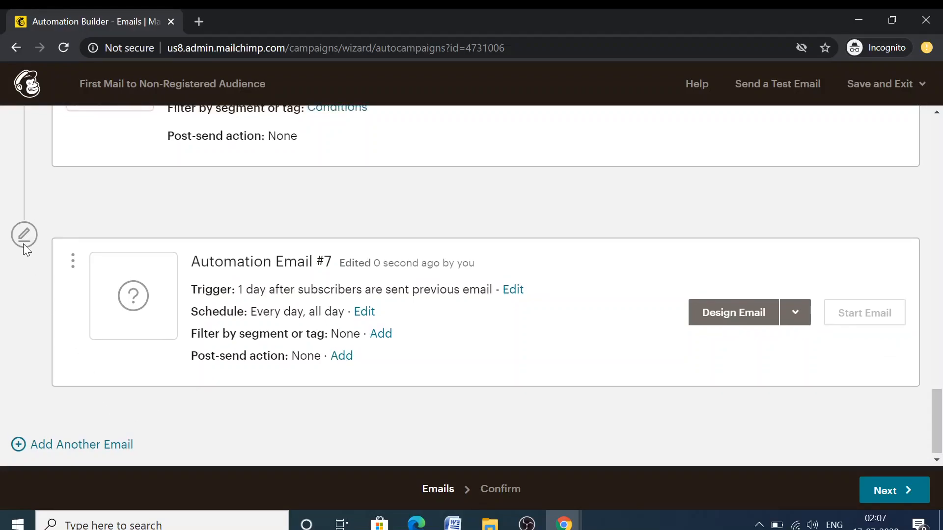
scroll(694, 295, "up", 20)
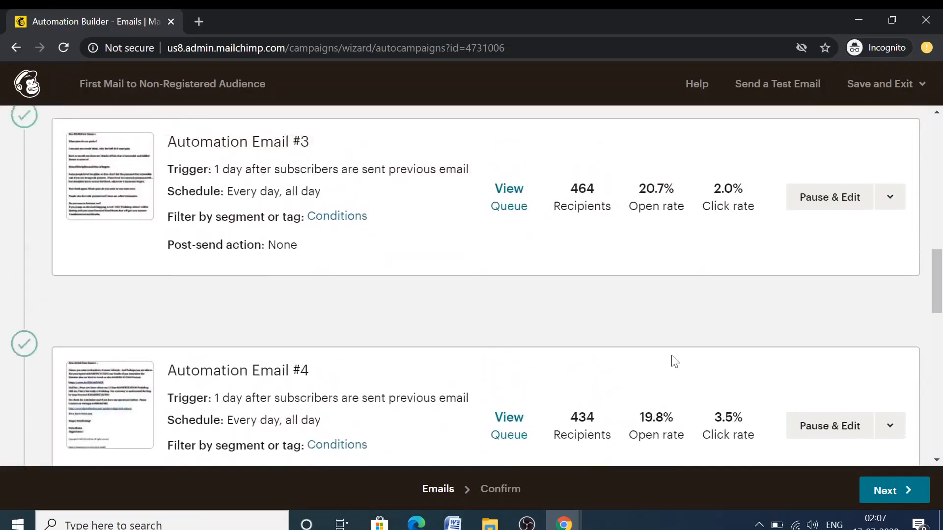
scroll(671, 362, "up", 5)
scroll(667, 357, "down", 8)
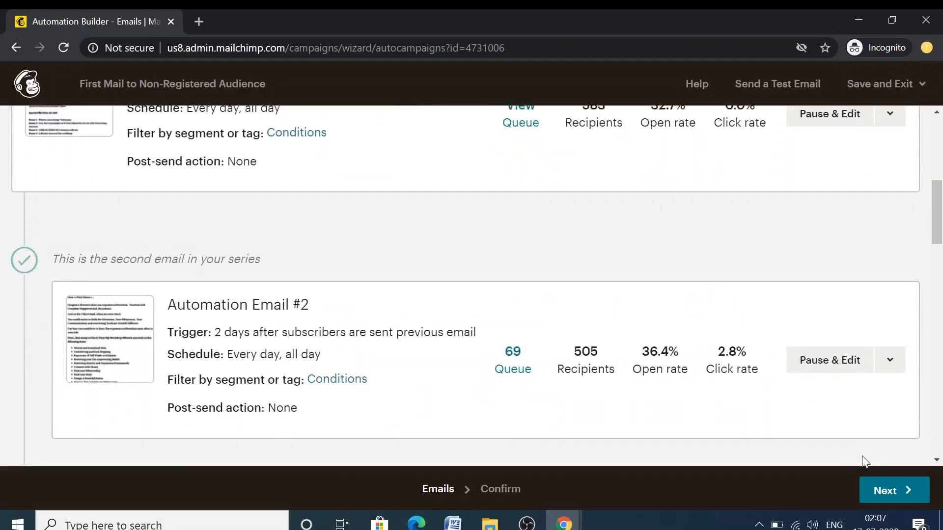
Step: Proceed to the automation's confirmation stage and review its email list down to Automation Email #7
left_click(891, 495)
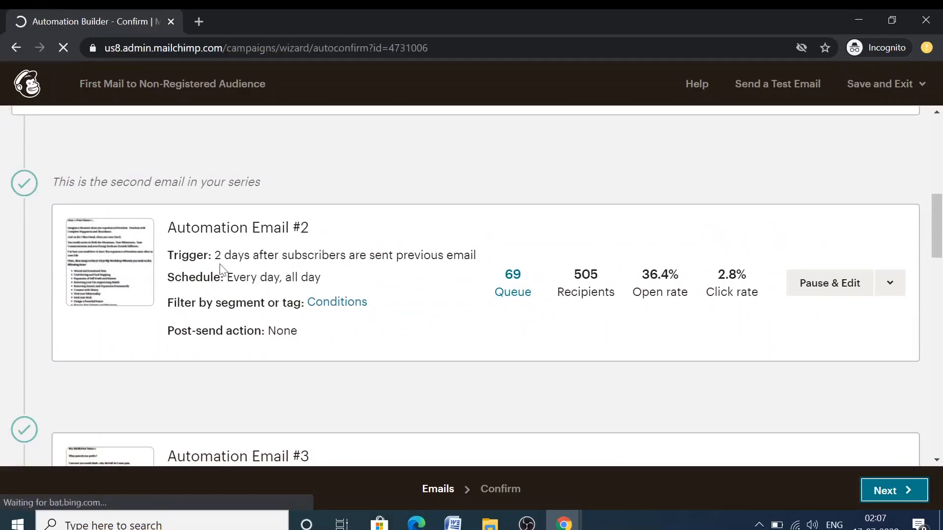
scroll(387, 337, "down", 10)
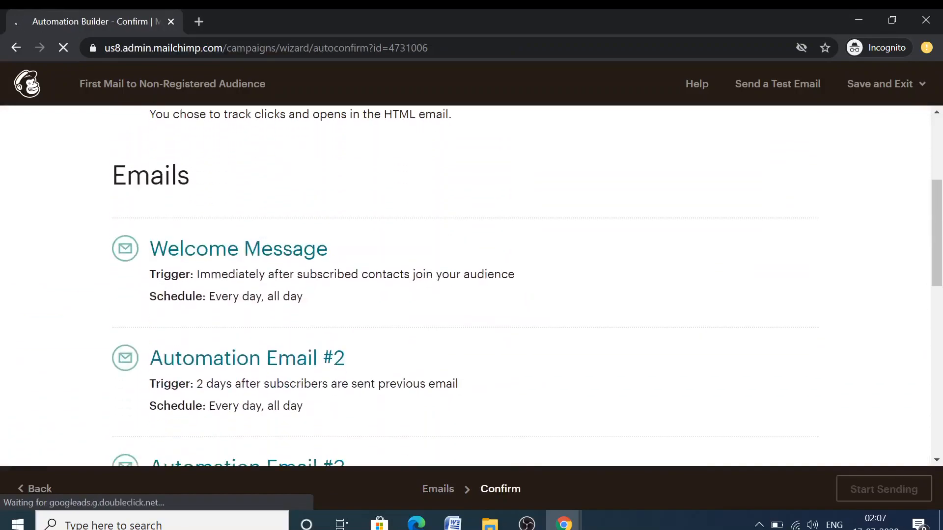
scroll(252, 350, "down", 6)
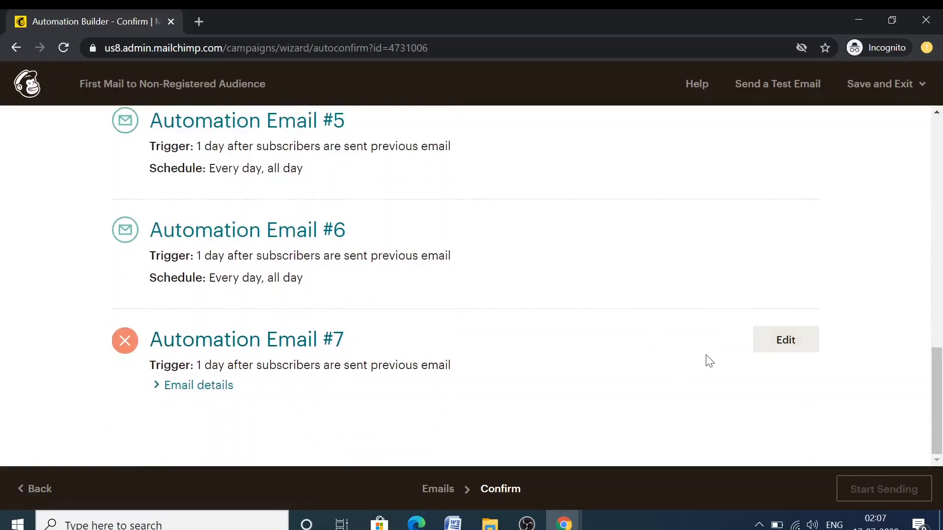
Step: Open the setup of Automation Email #7 from the confirmation list, and save it without edits to return to the workflow
left_click(780, 347)
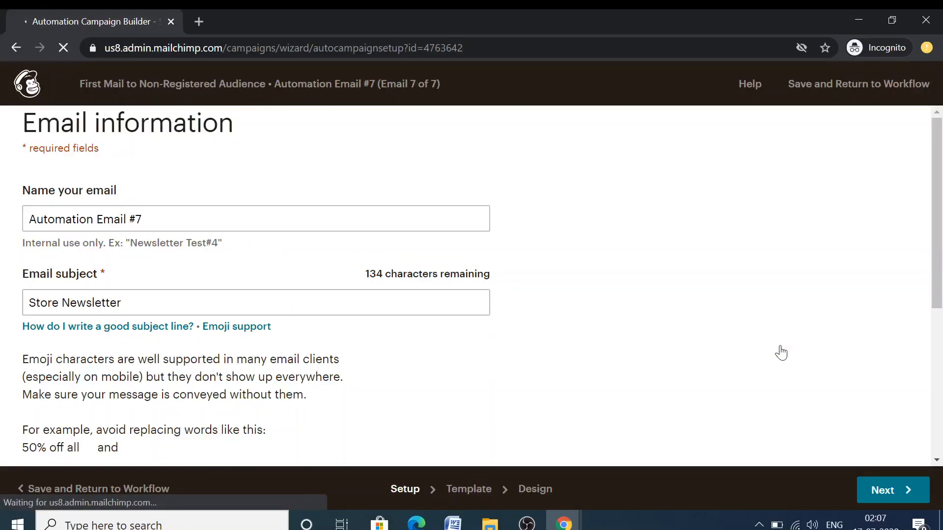
scroll(780, 353, "down", 2)
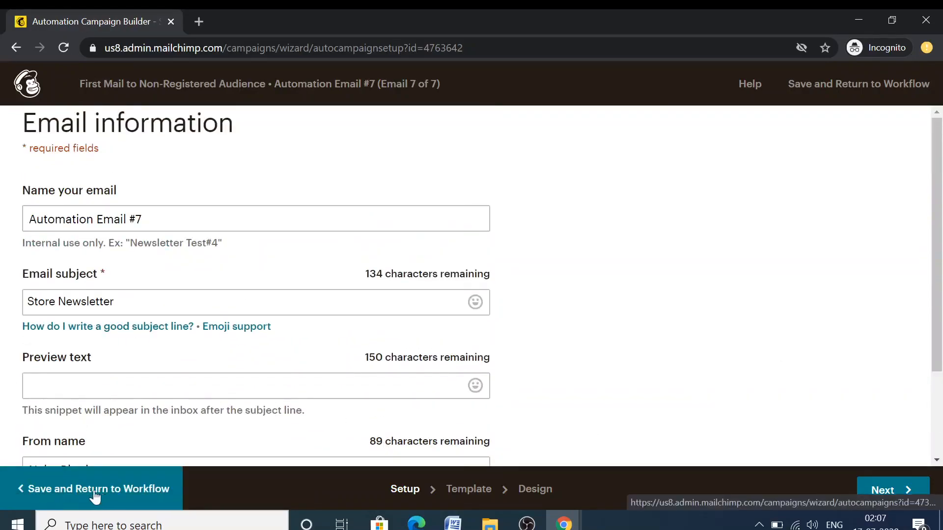
left_click(95, 494)
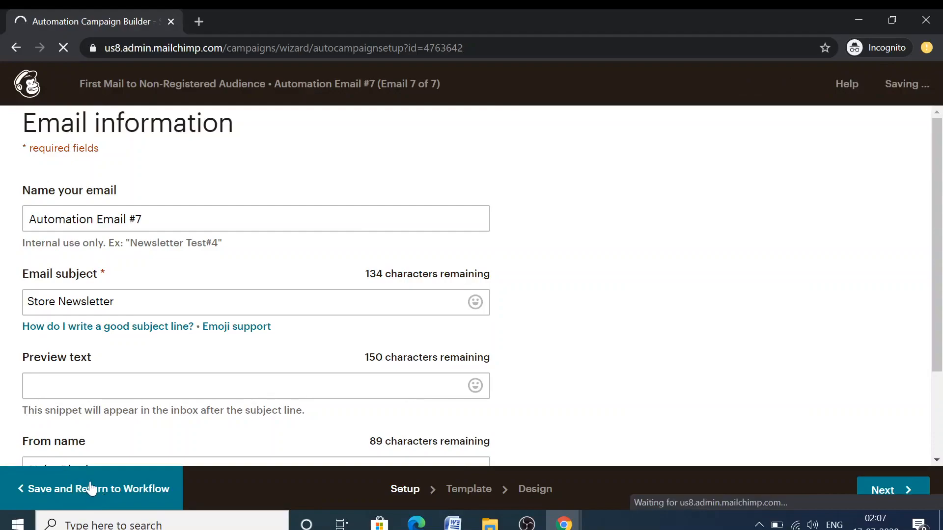
Step: Delete the undesigned Automation Email #7 from the end of the series, entering DELETE as confirmation
scroll(394, 308, "down", 3)
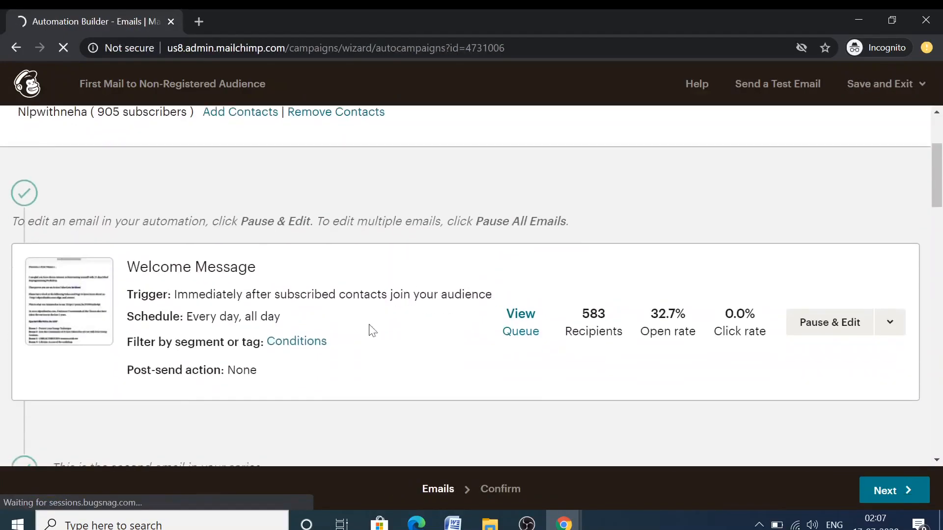
scroll(172, 314, "down", 15)
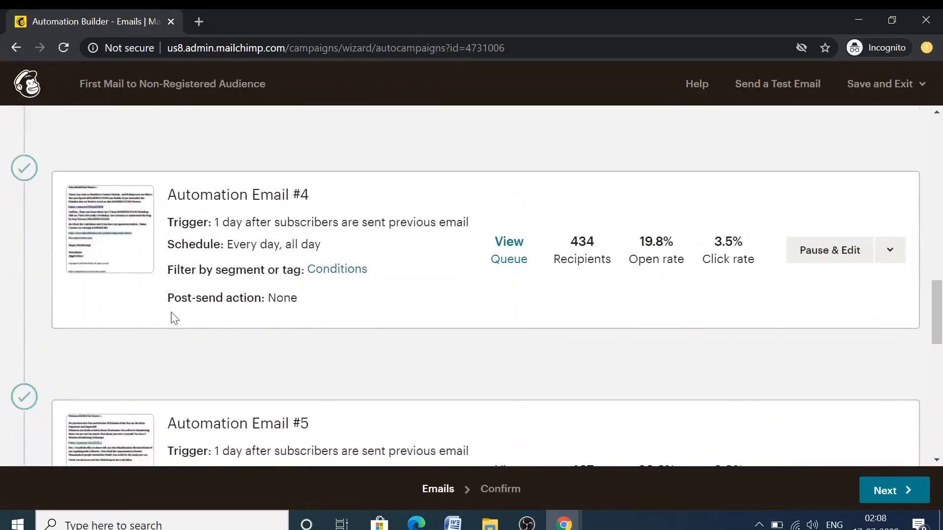
scroll(175, 319, "down", 12)
left_click(786, 320)
left_click(757, 345)
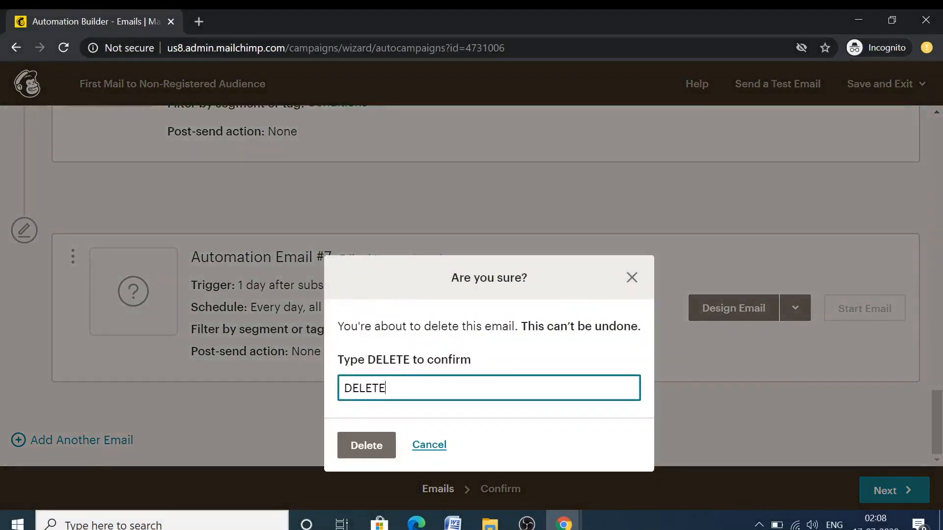
left_click(386, 453)
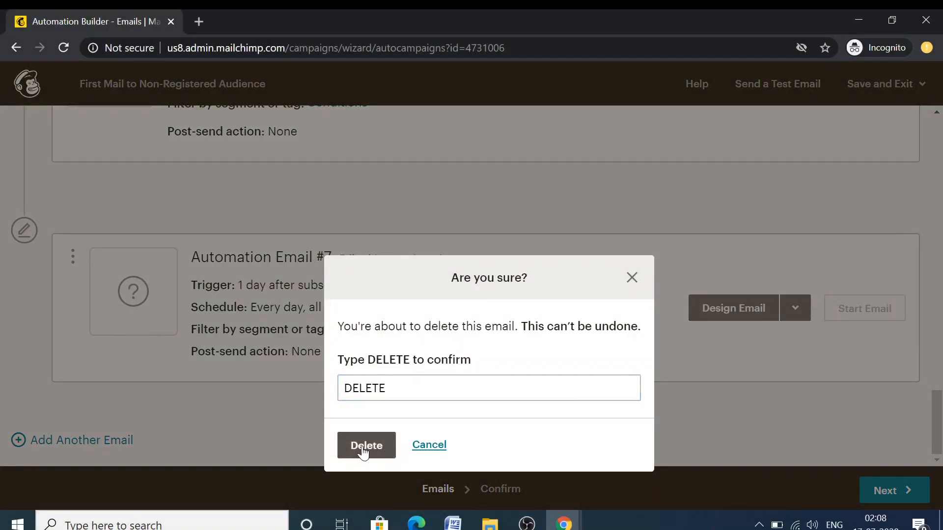
left_click(362, 449)
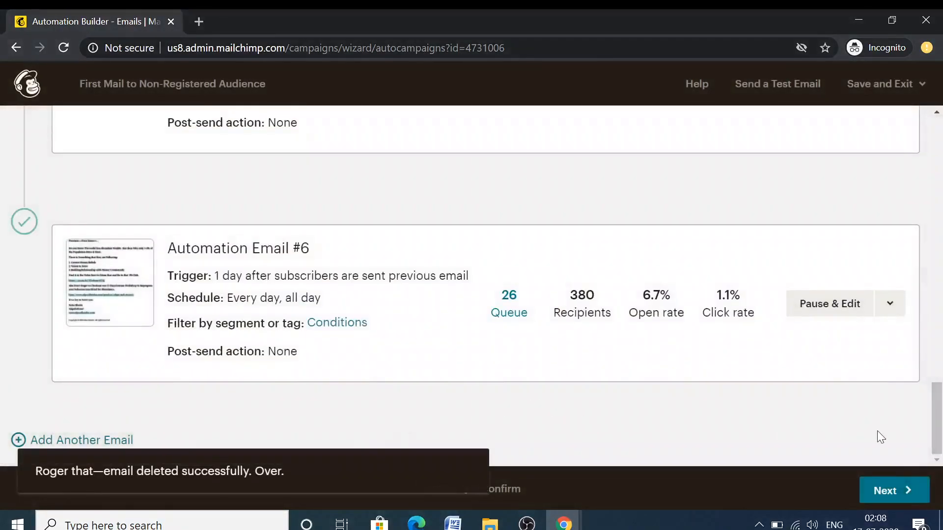
Step: Proceed to the confirmation stage, review the remaining emails, and exit the automation to check its entry in the campaigns list
left_click(882, 492)
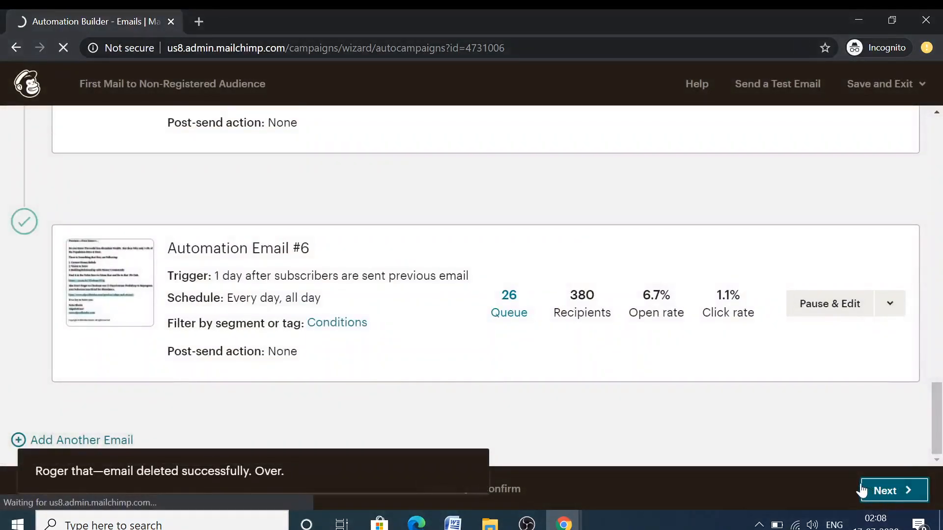
scroll(391, 416, "down", 5)
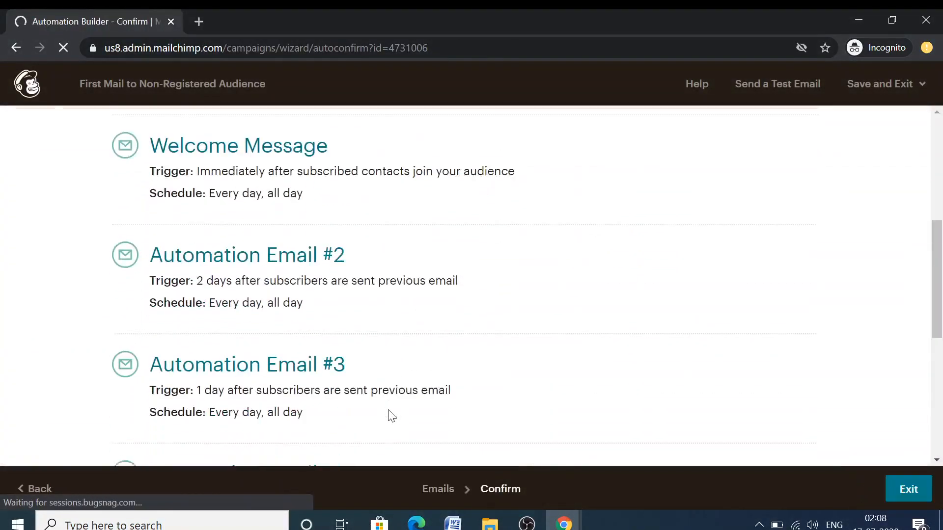
left_click(912, 489)
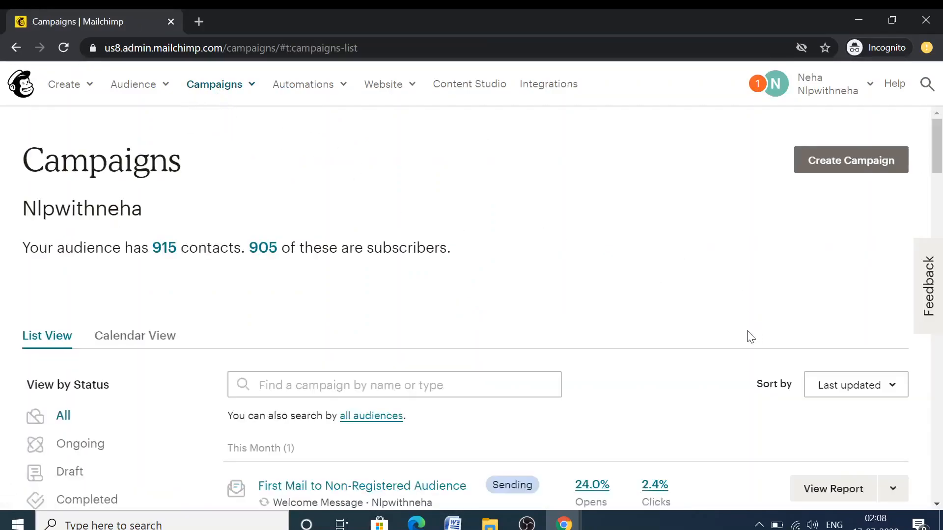
scroll(753, 337, "down", 4)
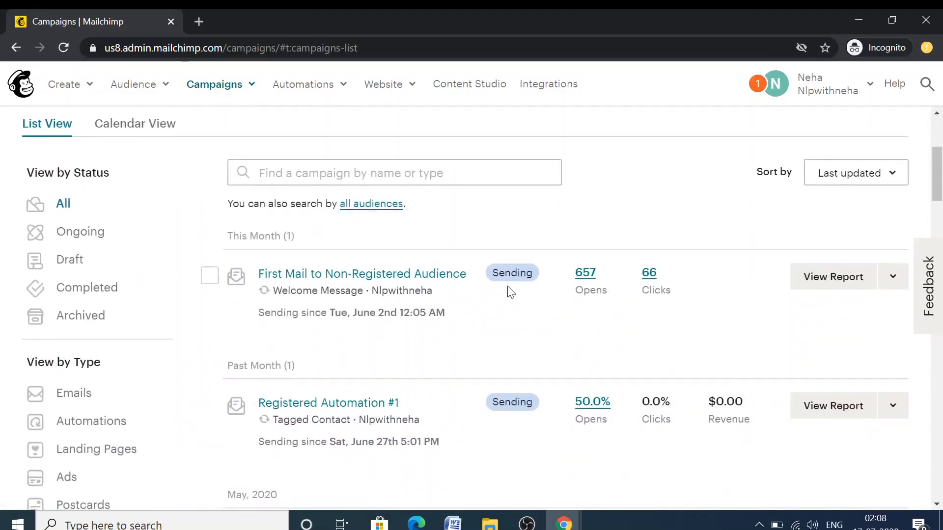